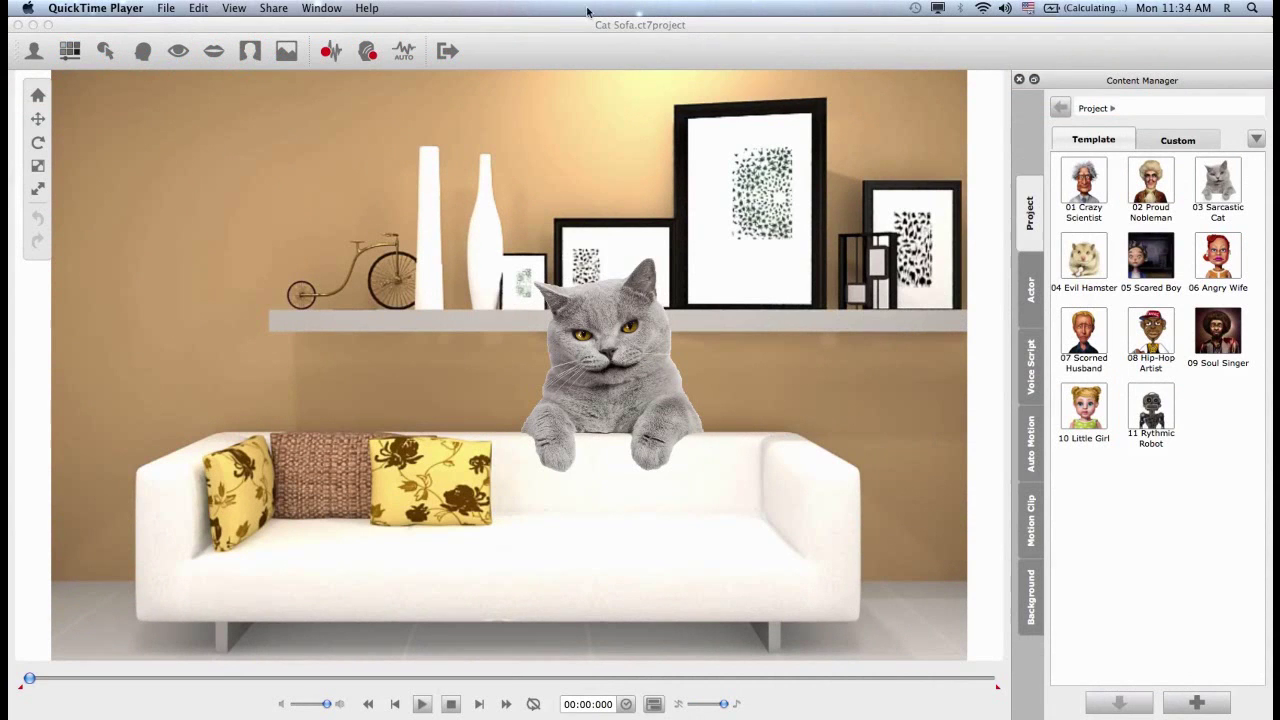
Make CrazyTalk 7 with the Cat Sofa project the active window, ahead of QuickTime Player.
left_click(504, 55)
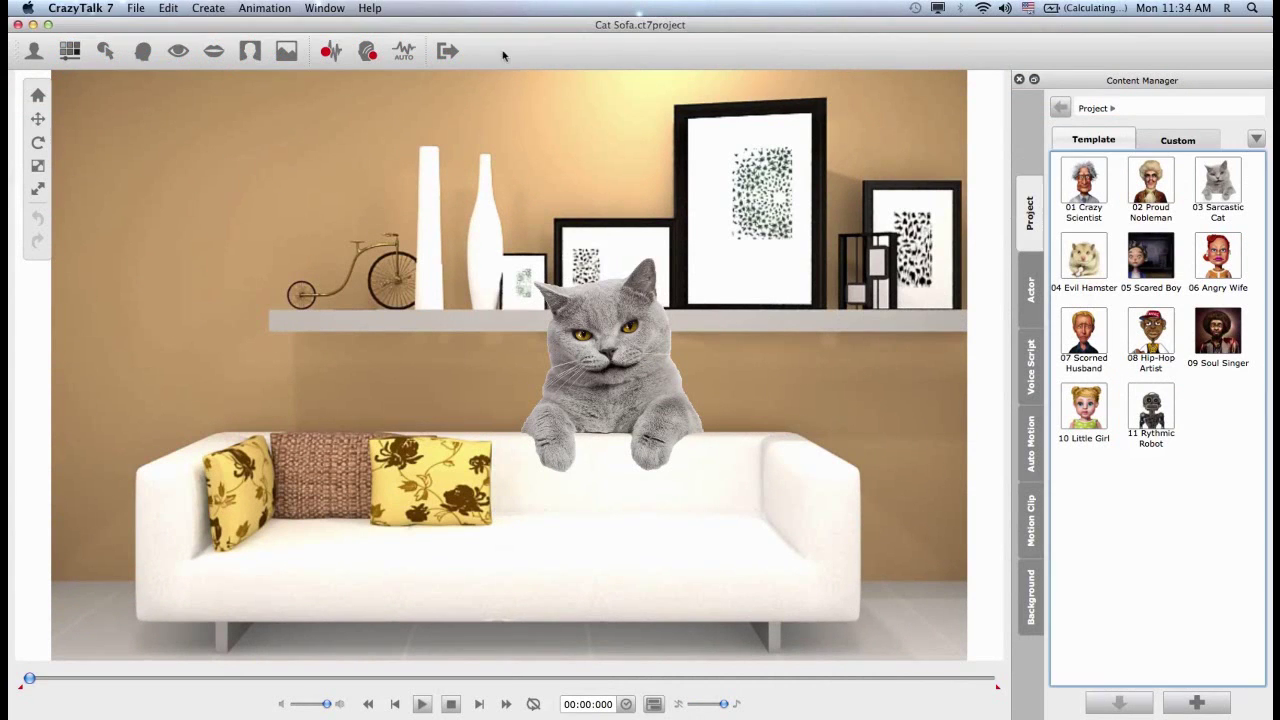
Choose a Jpg image Sequence export in the Export Setting dialog's Image options.
left_click(447, 51)
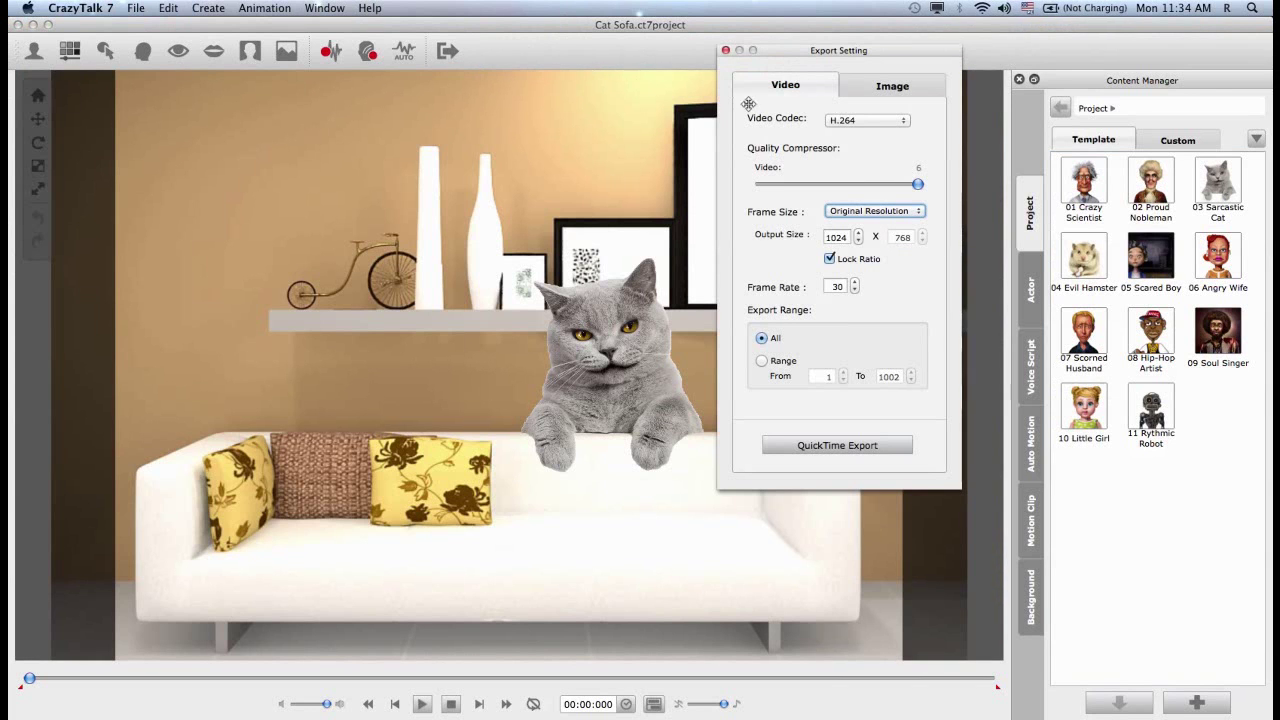
left_click(860, 90)
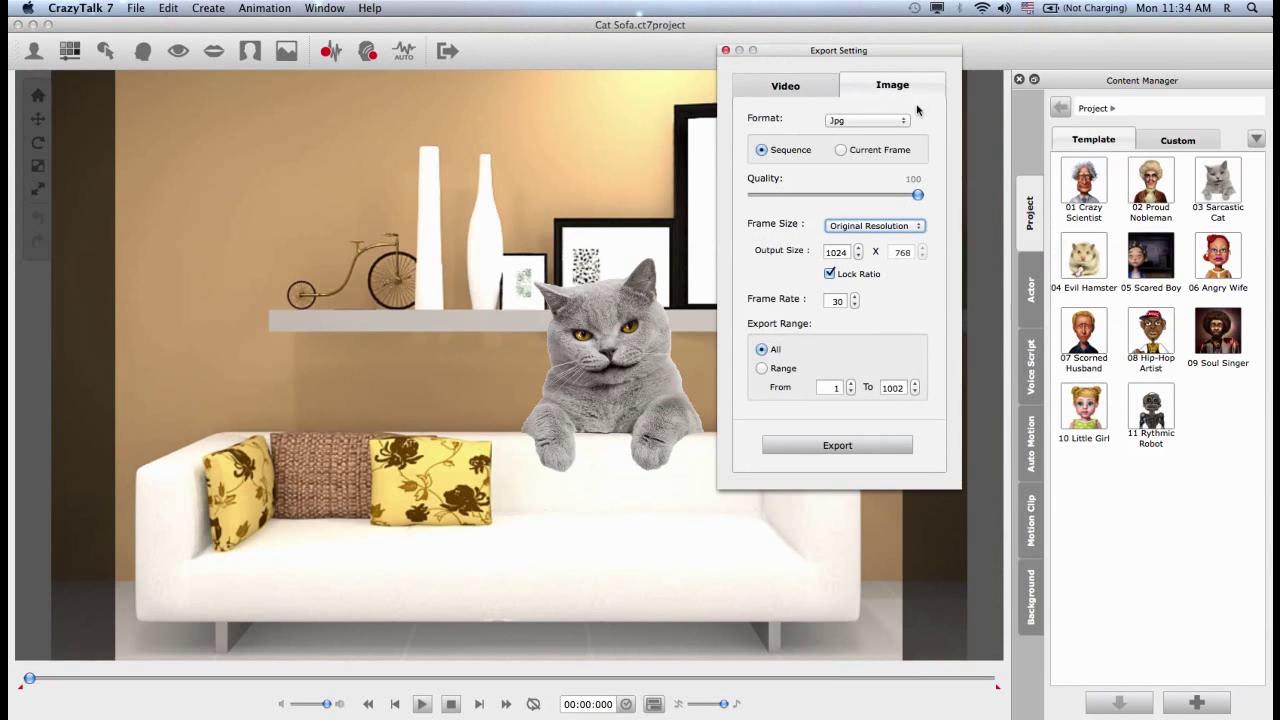
left_click(891, 121)
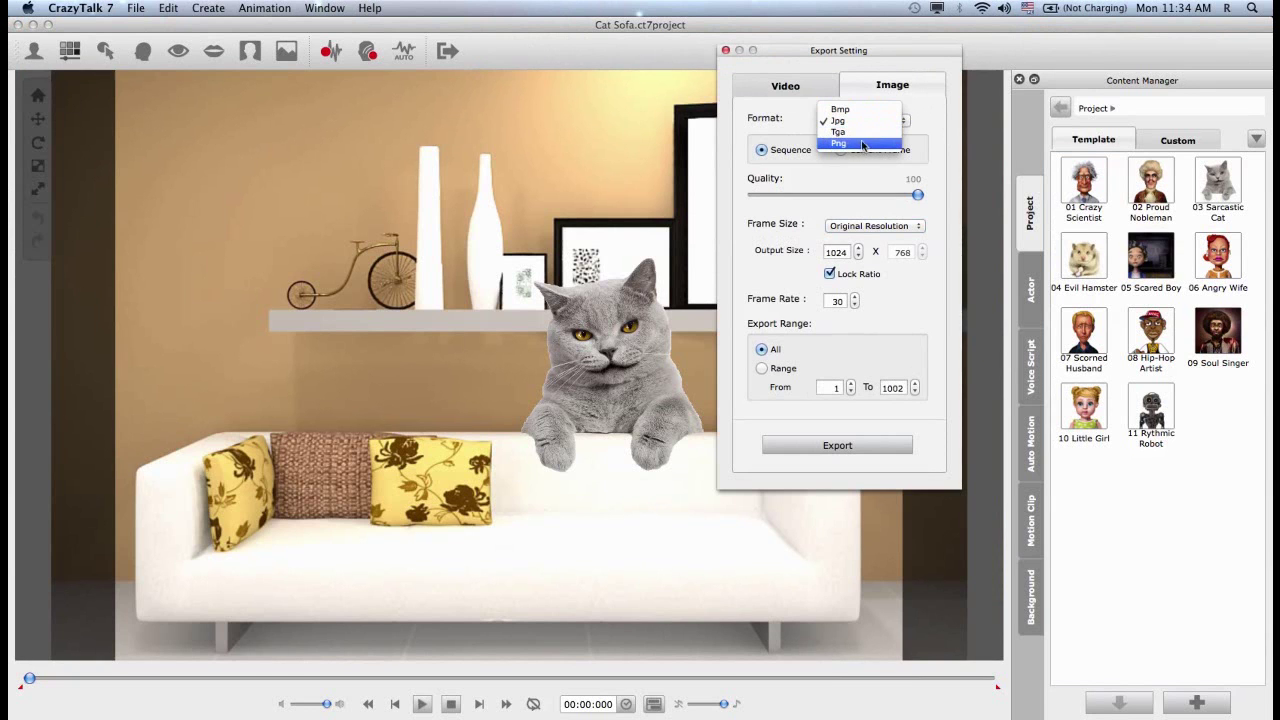
left_click(914, 128)
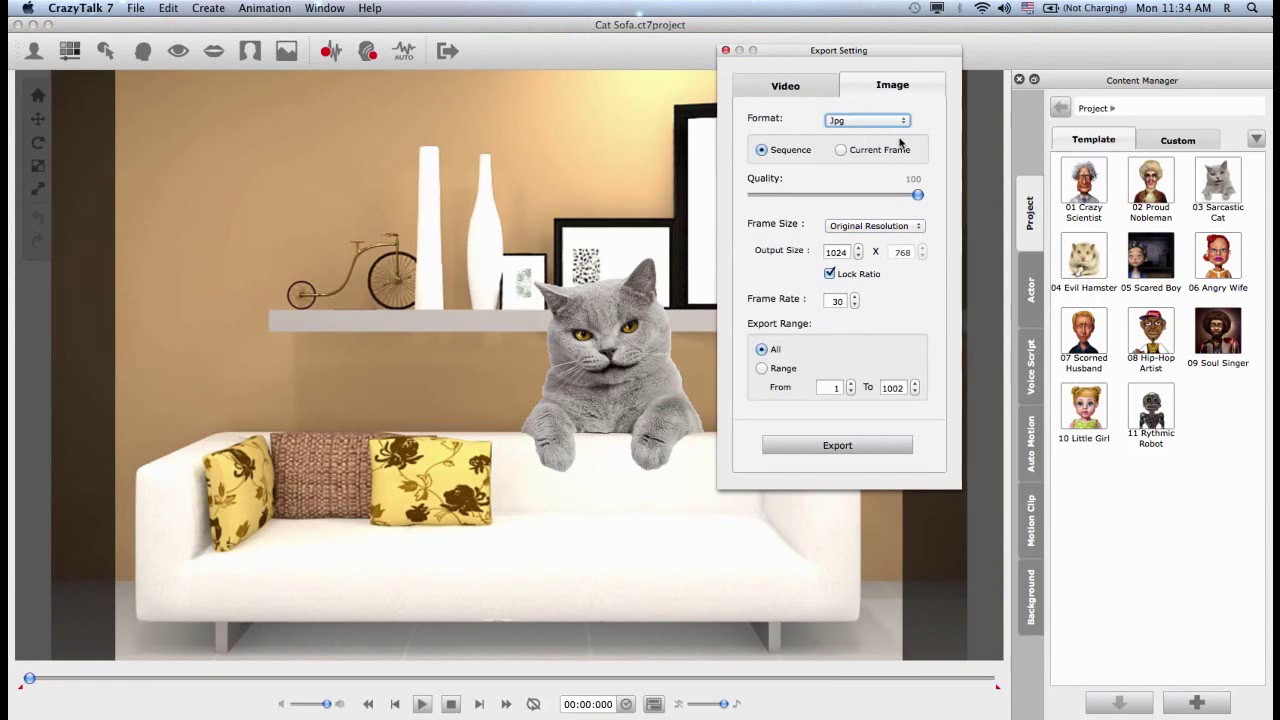
left_click(840, 151)
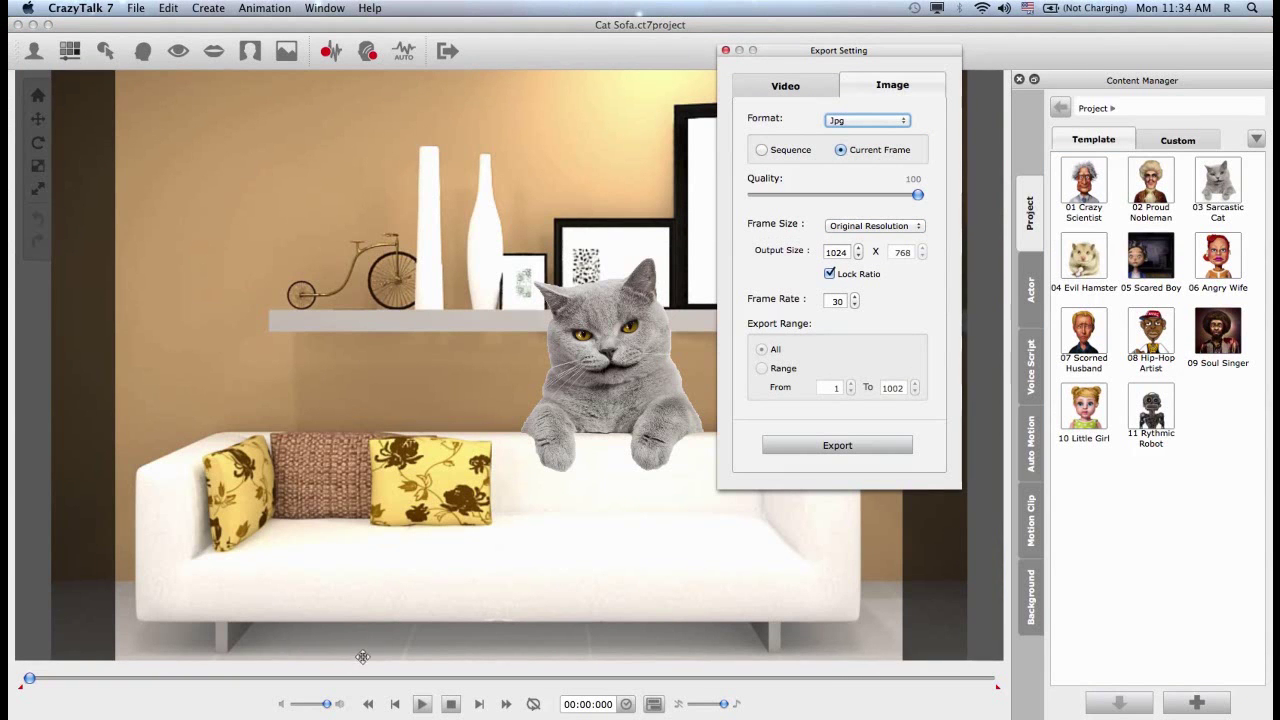
left_click(761, 150)
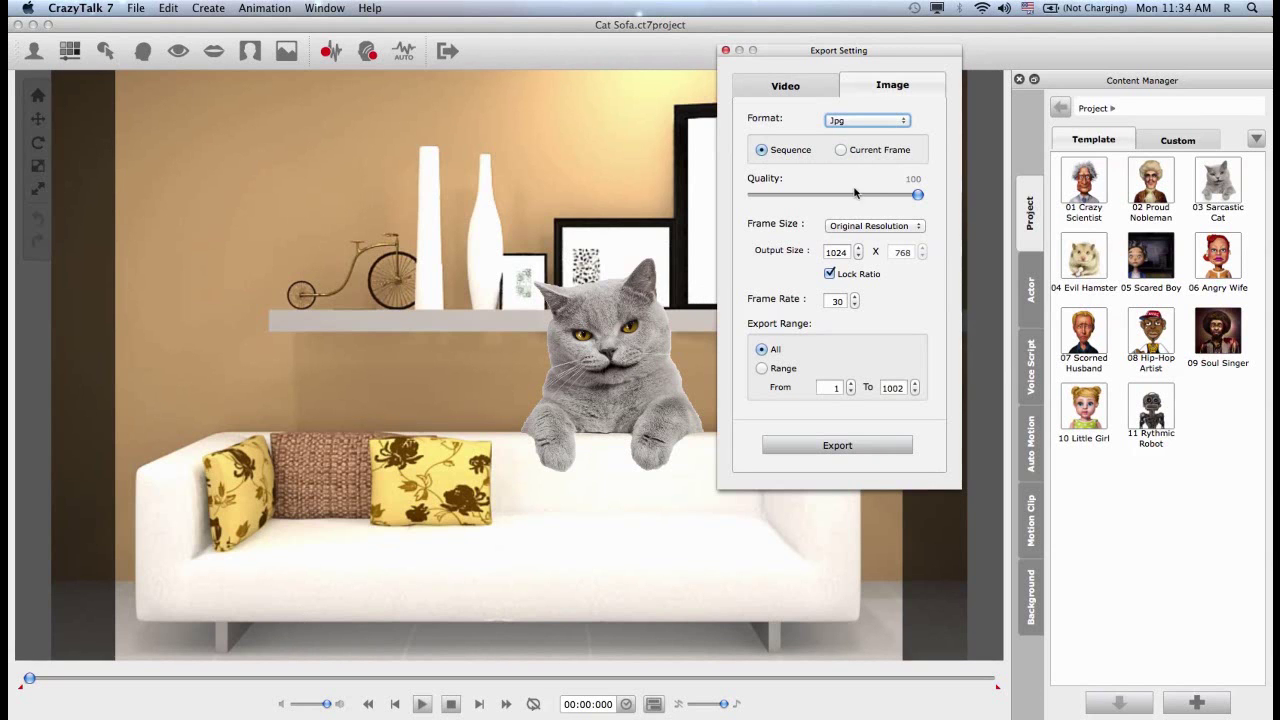
Adjust the export Quality slider and keep Frame Size at Original Resolution (1024 x 768).
mouse_move(916, 195)
left_mouse_down()
mouse_move(838, 203)
mouse_move(938, 199)
left_mouse_up()
left_click(857, 231)
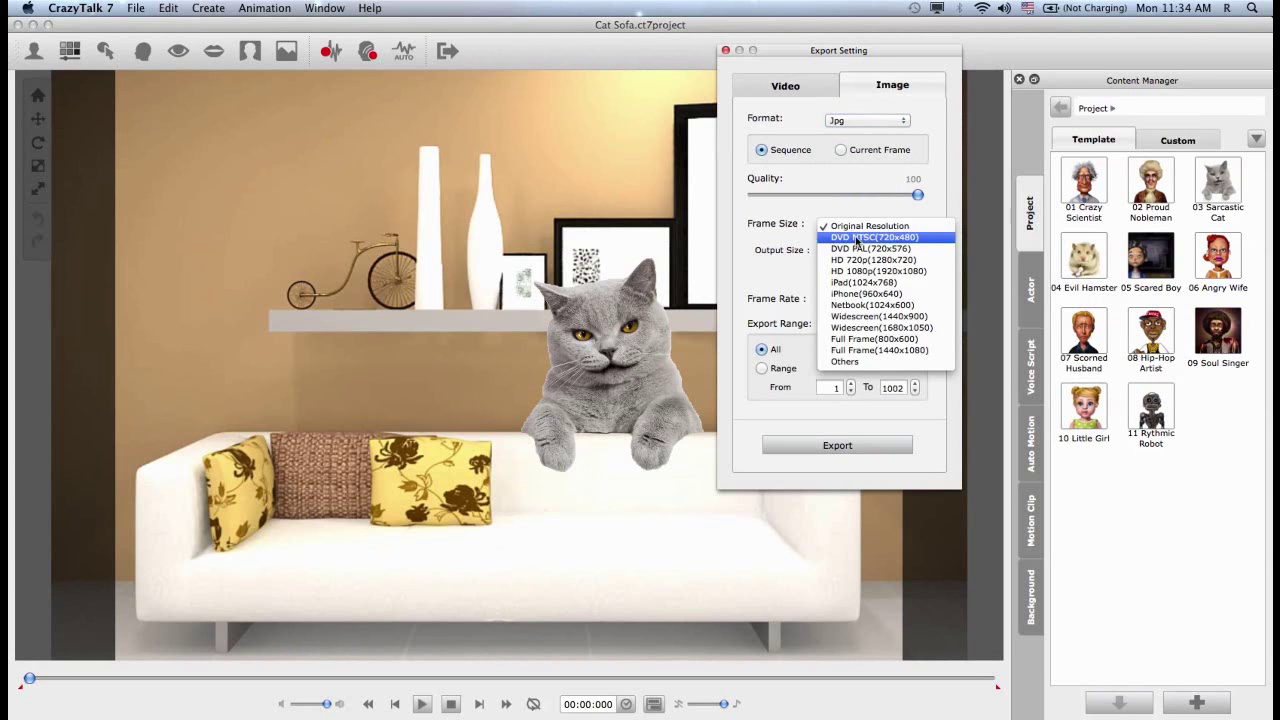
left_click(789, 275)
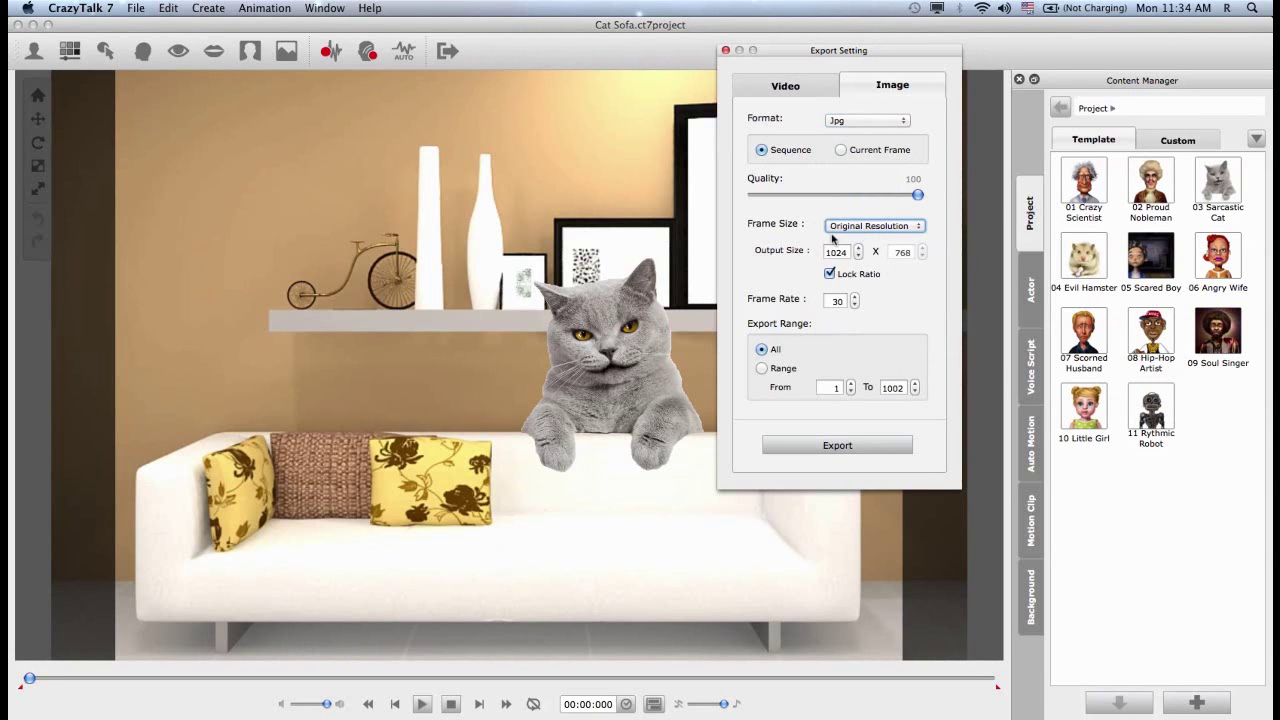
left_click(836, 228)
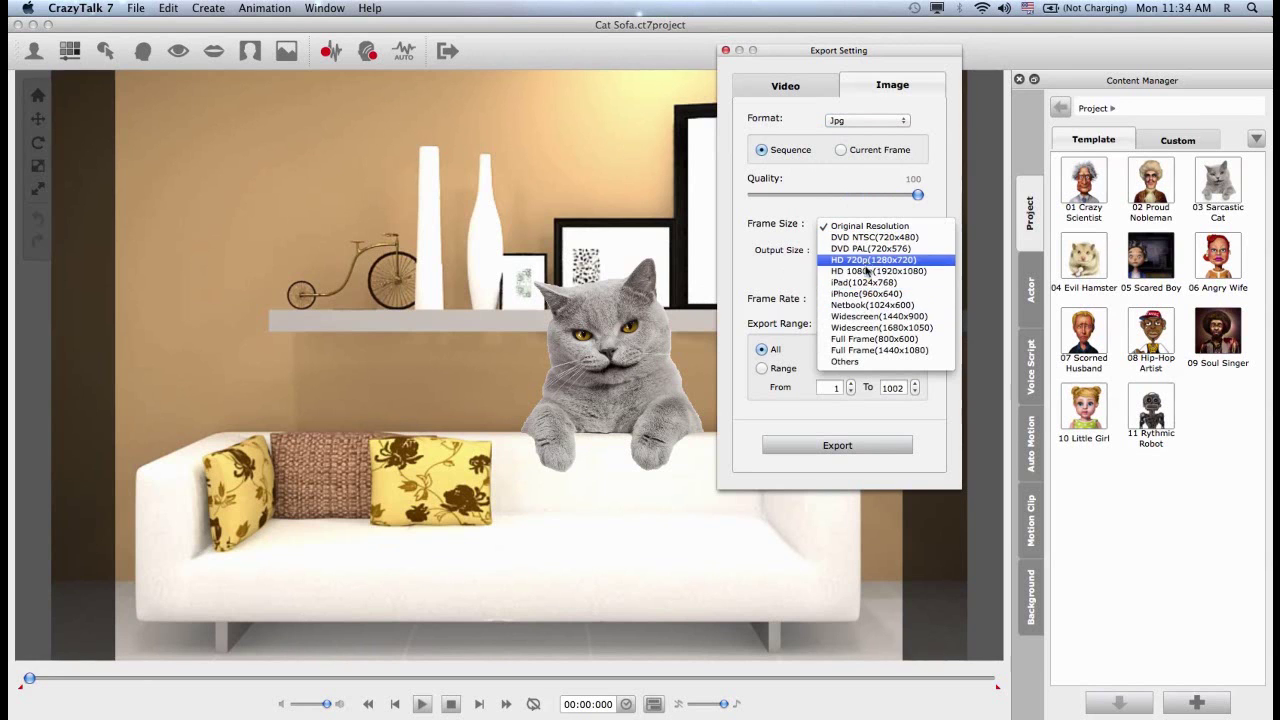
left_click(776, 282)
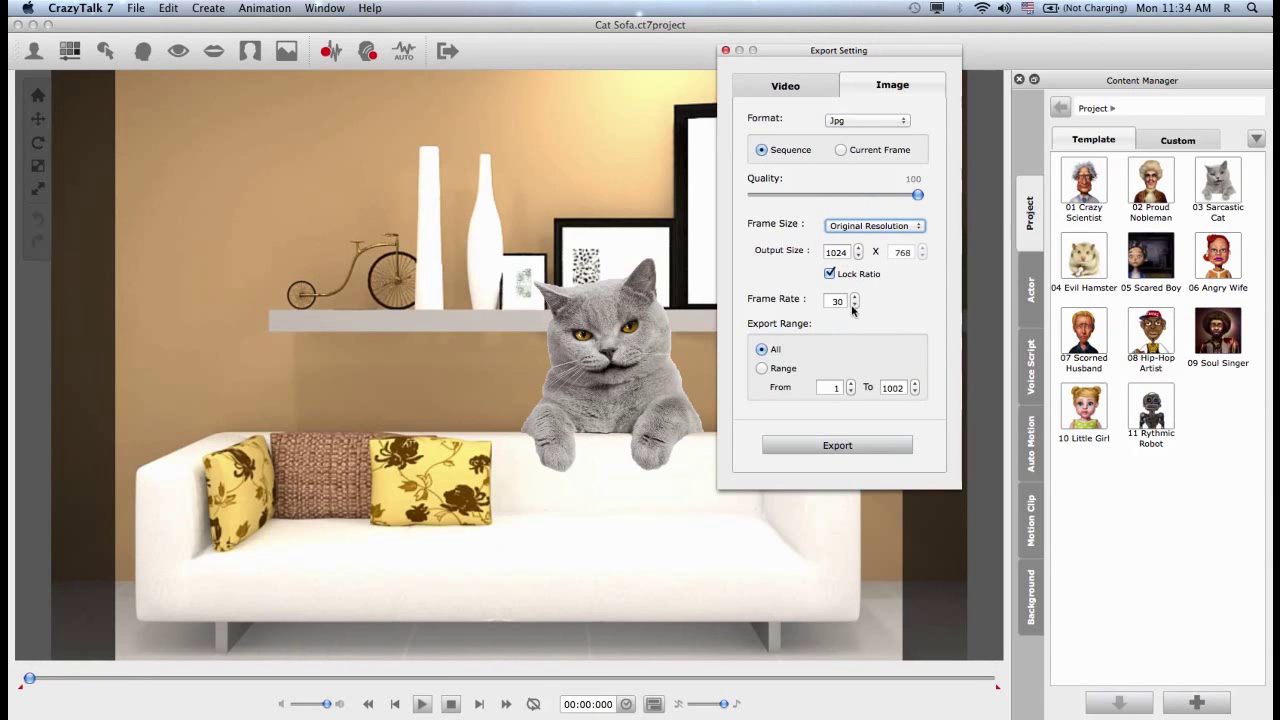
Return the export frame rate to 30 fps with the spin arrows.
left_click(855, 299)
left_click(856, 305)
left_click(856, 305)
left_click(856, 305)
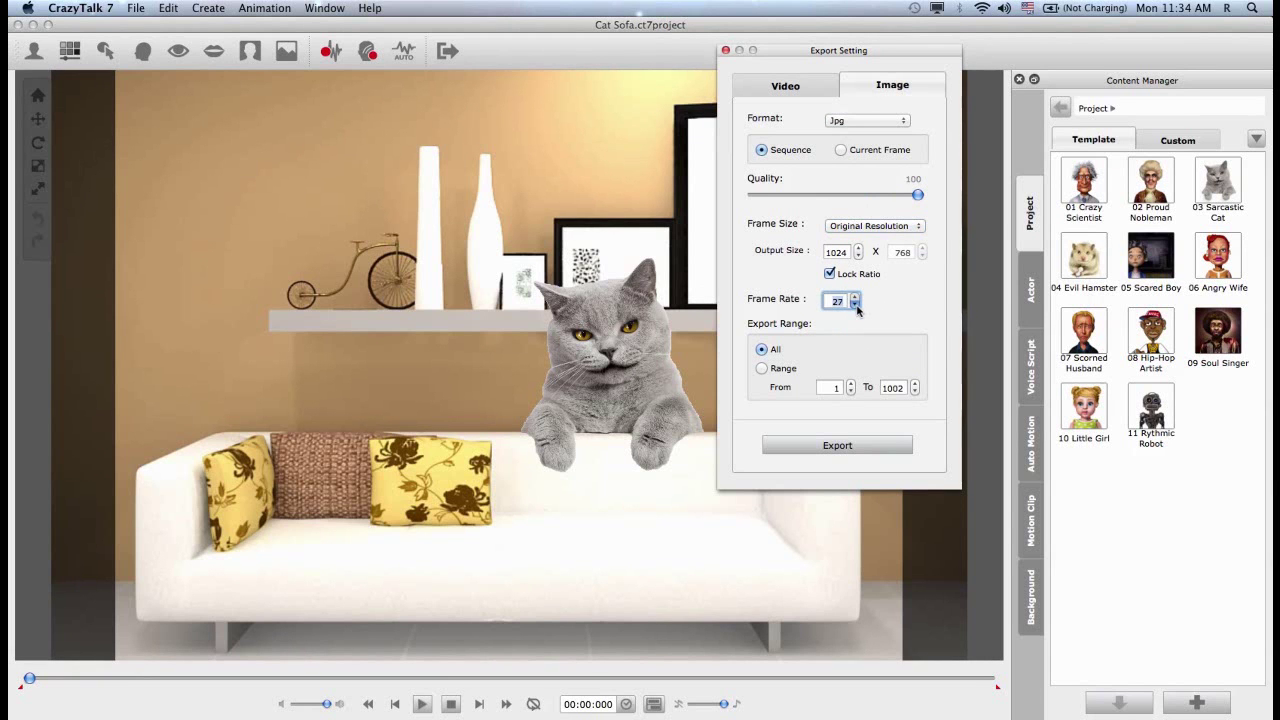
left_click(855, 304)
left_click(855, 304)
left_click(855, 304)
left_click(855, 297)
left_click(855, 297)
Set the export Range to frames 1–94 via the timeline end marker and preview playback.
left_click(769, 374)
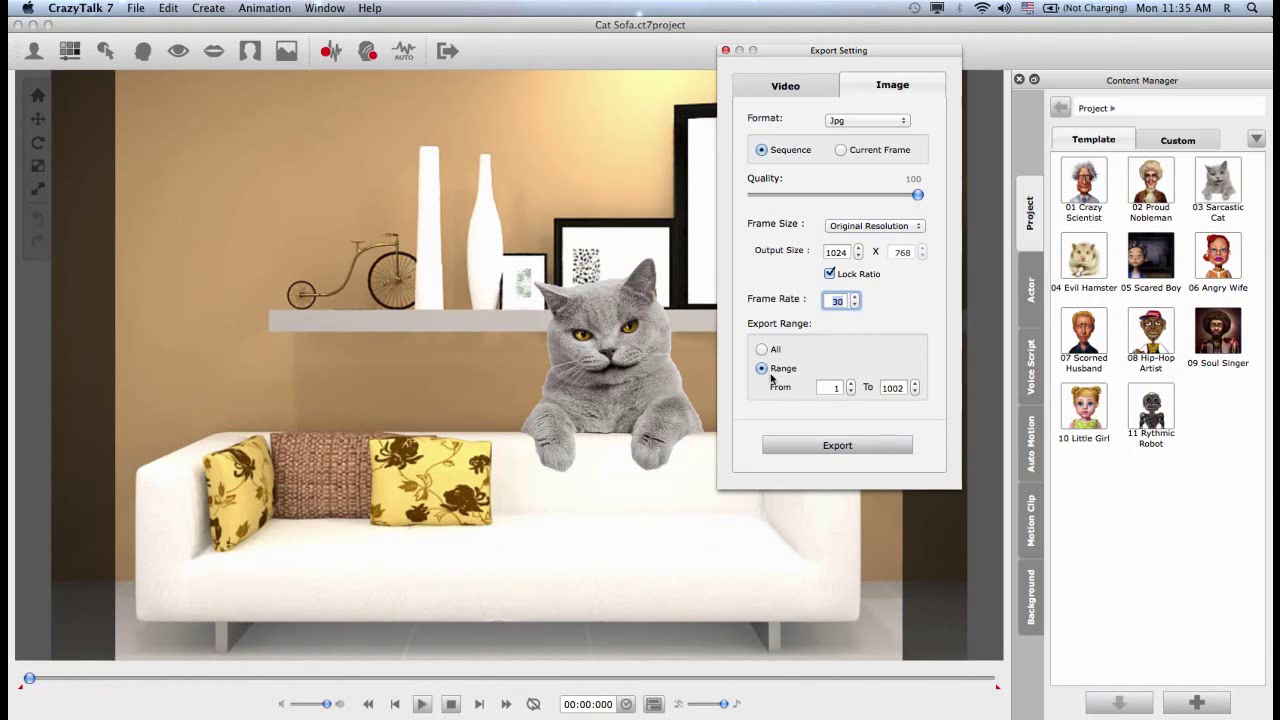
left_click(997, 690)
left_click_drag(995, 689, 89, 702)
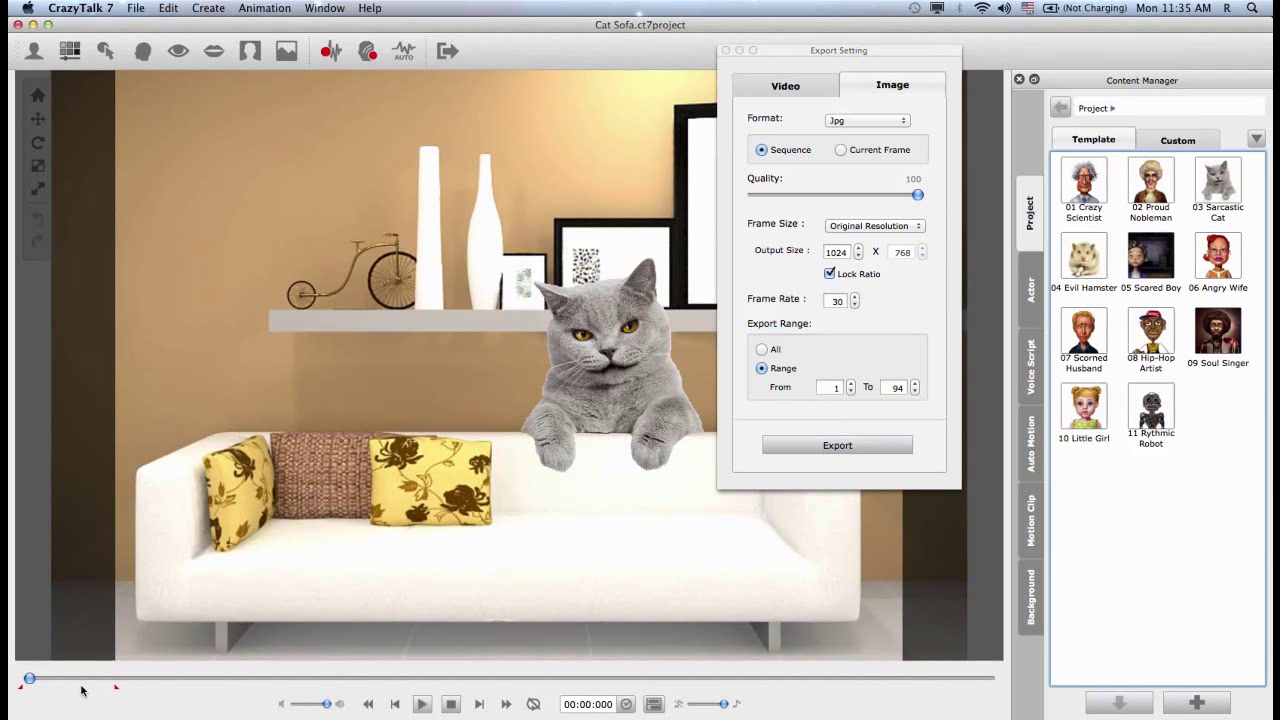
left_click(421, 704)
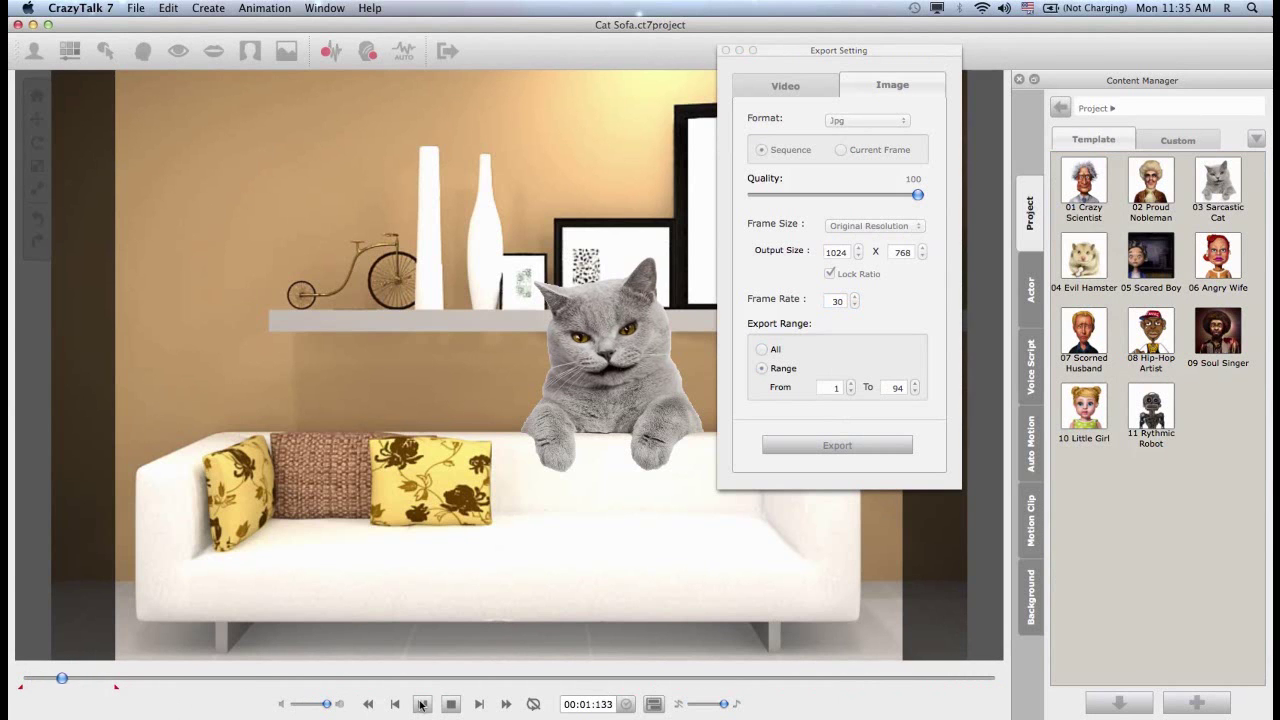
left_click(451, 704)
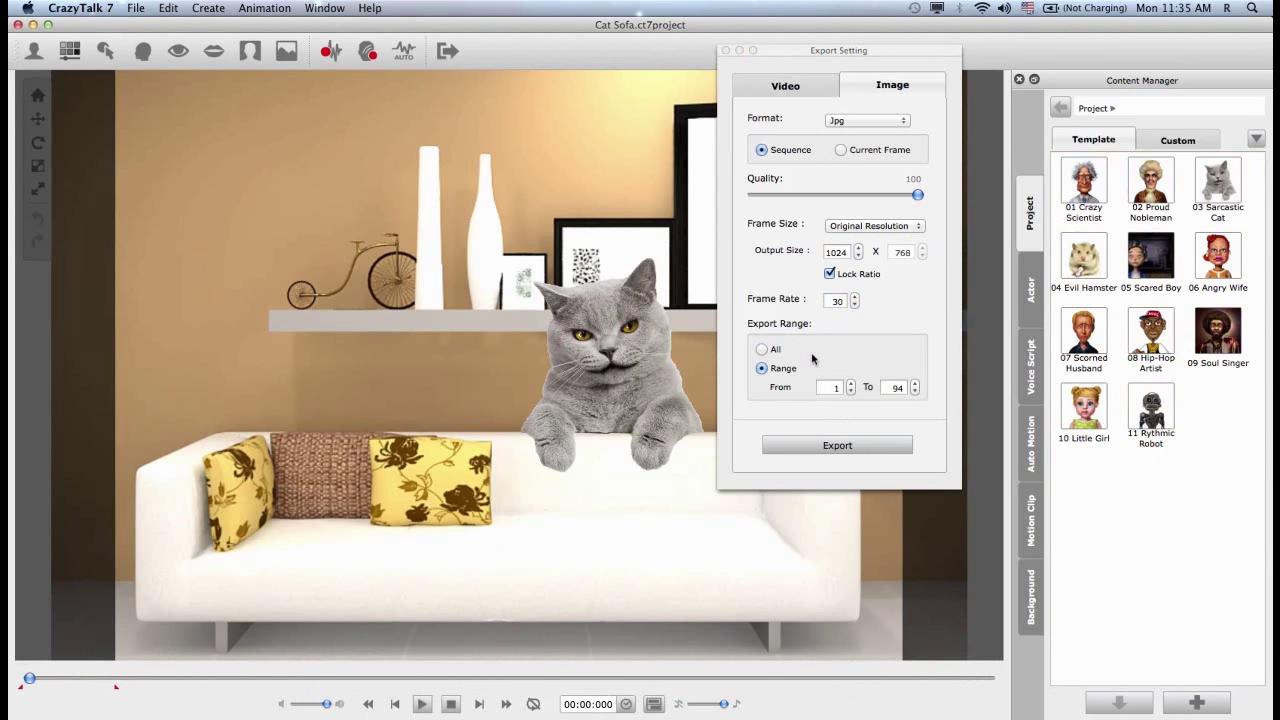
Browse the Exported Animation_000xx.jpg frames in Finder, then move on to Preview.
key("super+Tab")
key("super+Tab")
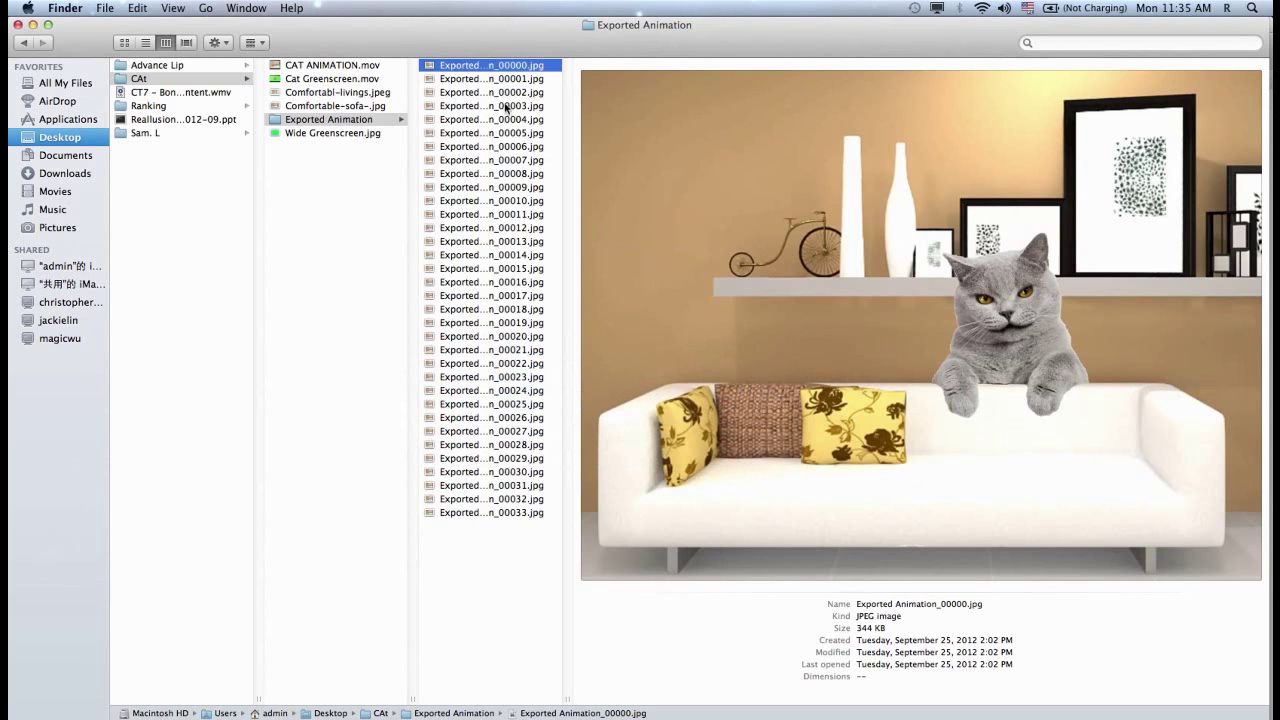
key("Down")
key("Down")
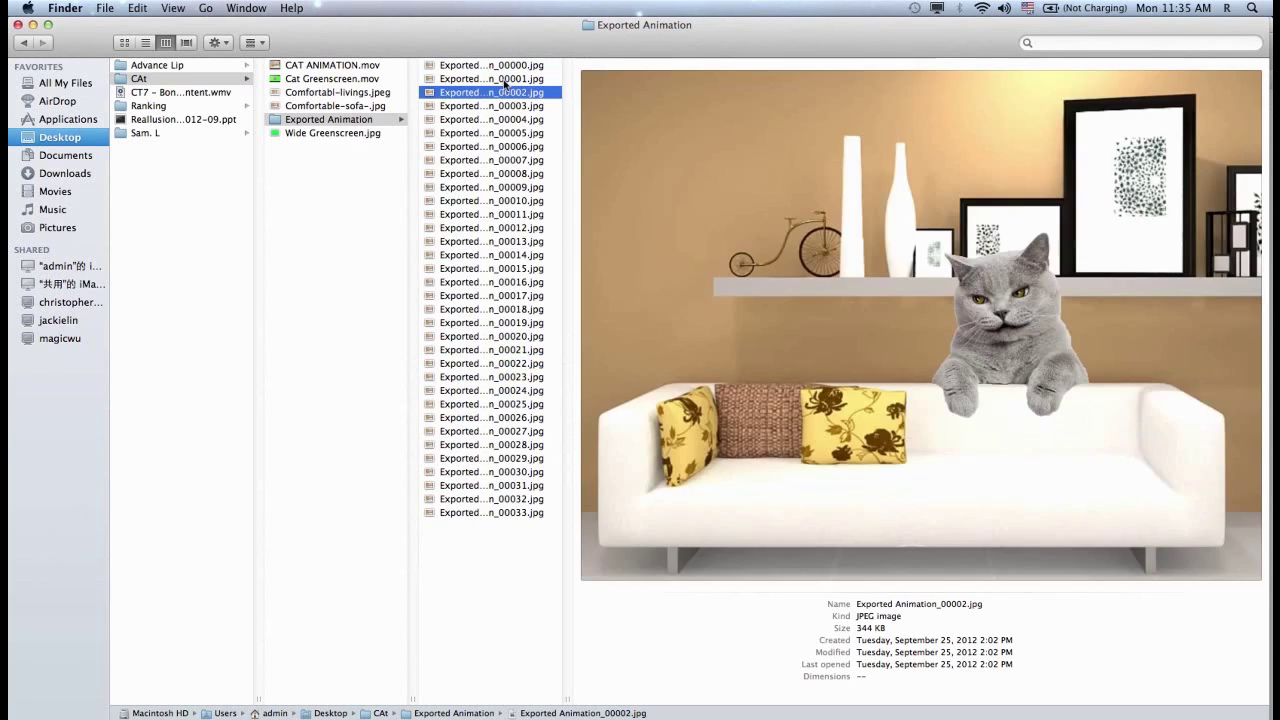
key("Down")
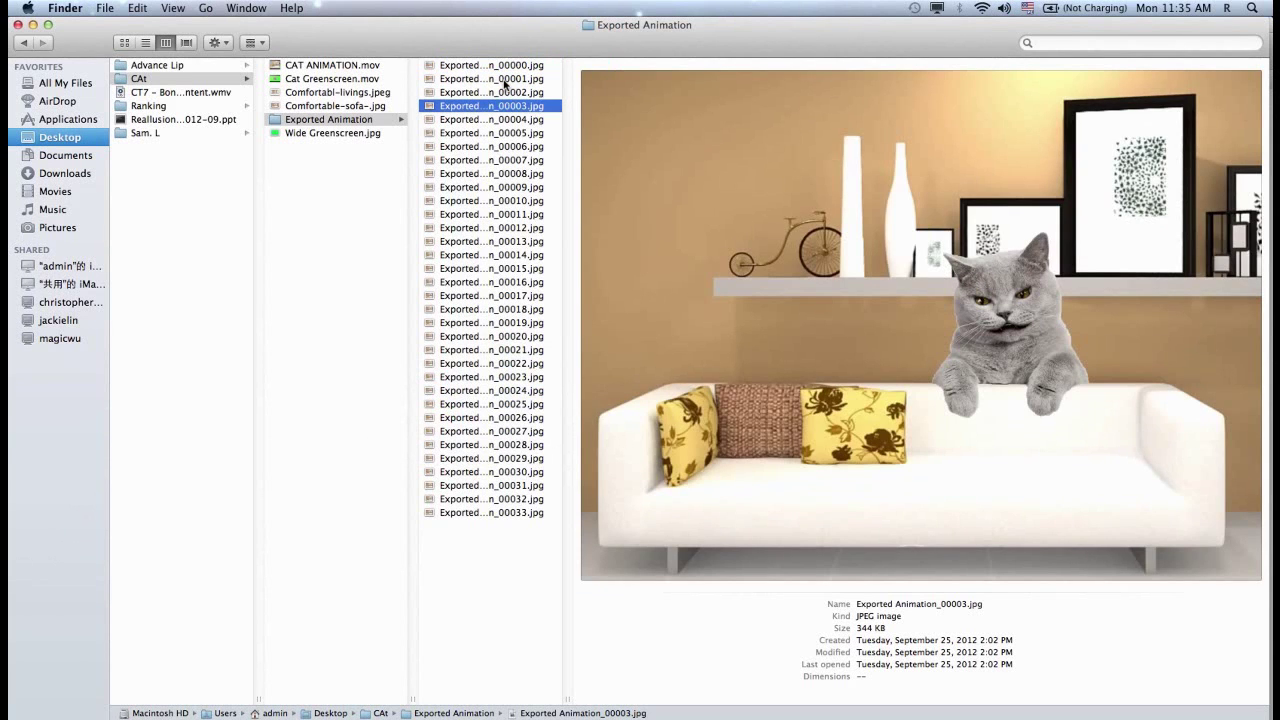
key("super+Tab")
key("super+Tab")
key("super+Tab")
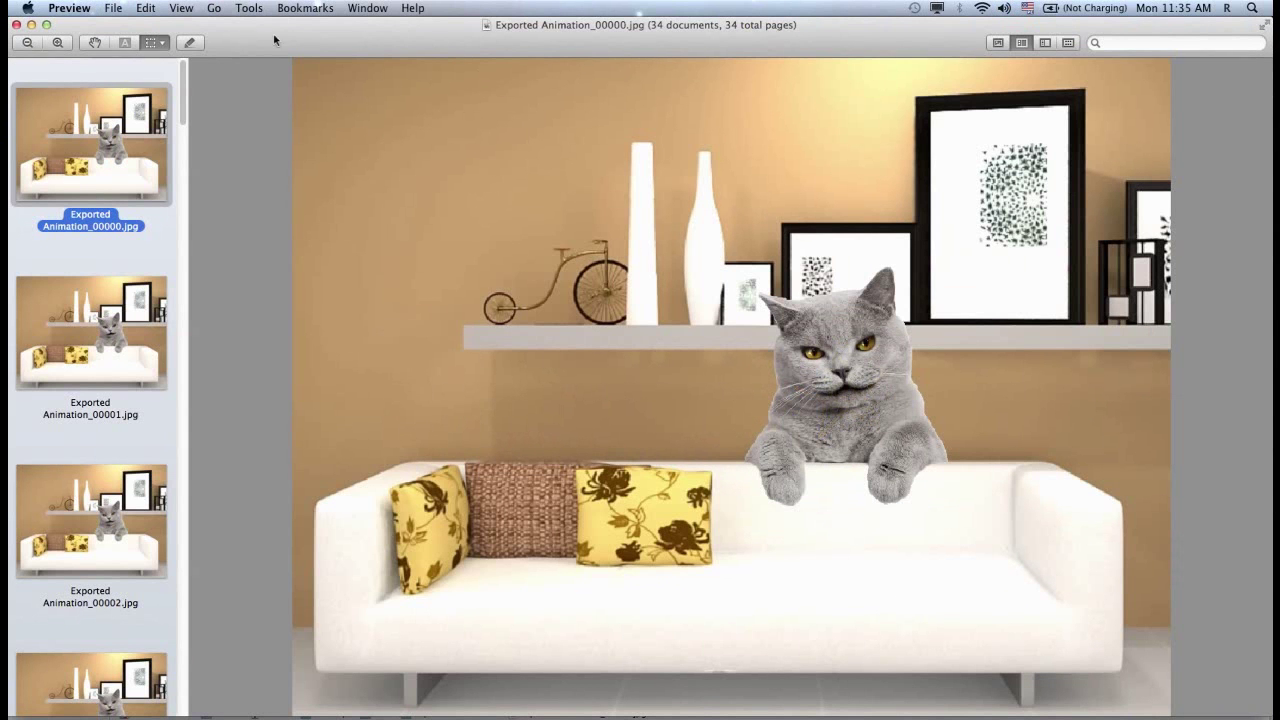
Step through the 34 frames in Preview checking the cat's mouth, then return to CrazyTalk 7.
key("Down")
key("Down")
key("Down")
key("Down")
key("Down")
key("Down")
key("Down")
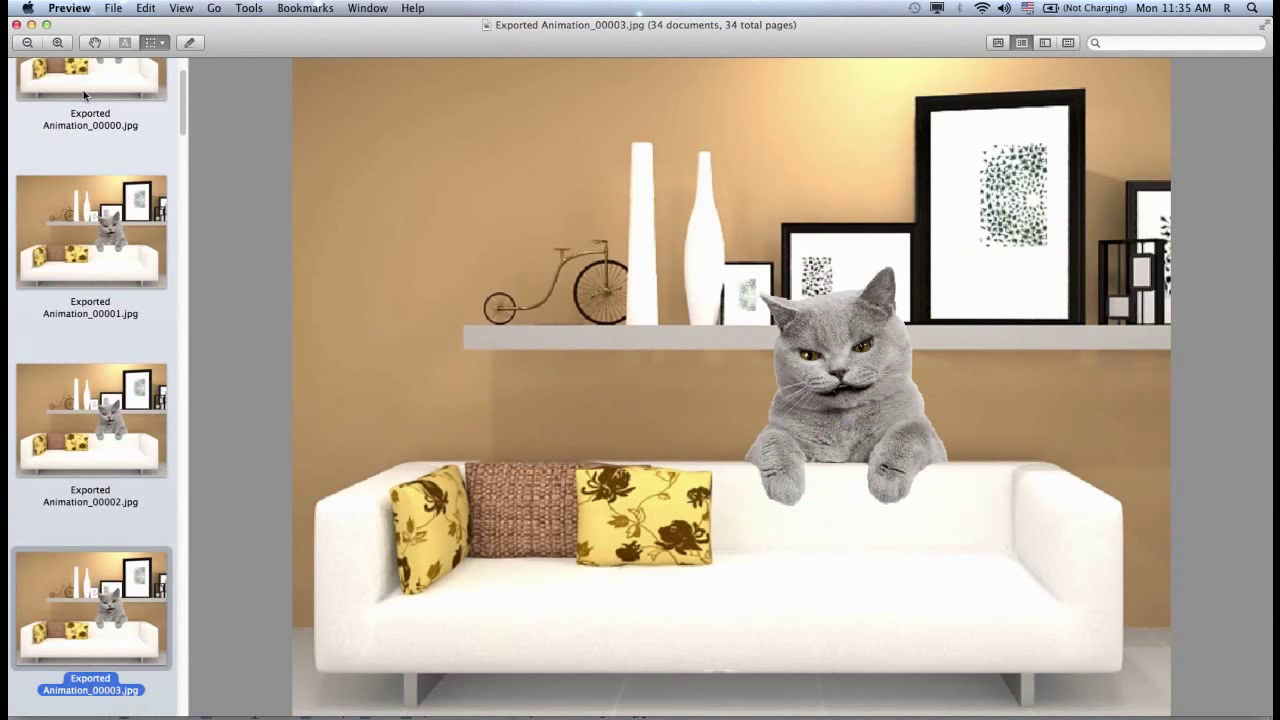
key("Down")
key("Down")
key("Down")
key("Down")
key("Down")
key("Down")
key("Down")
key("Down")
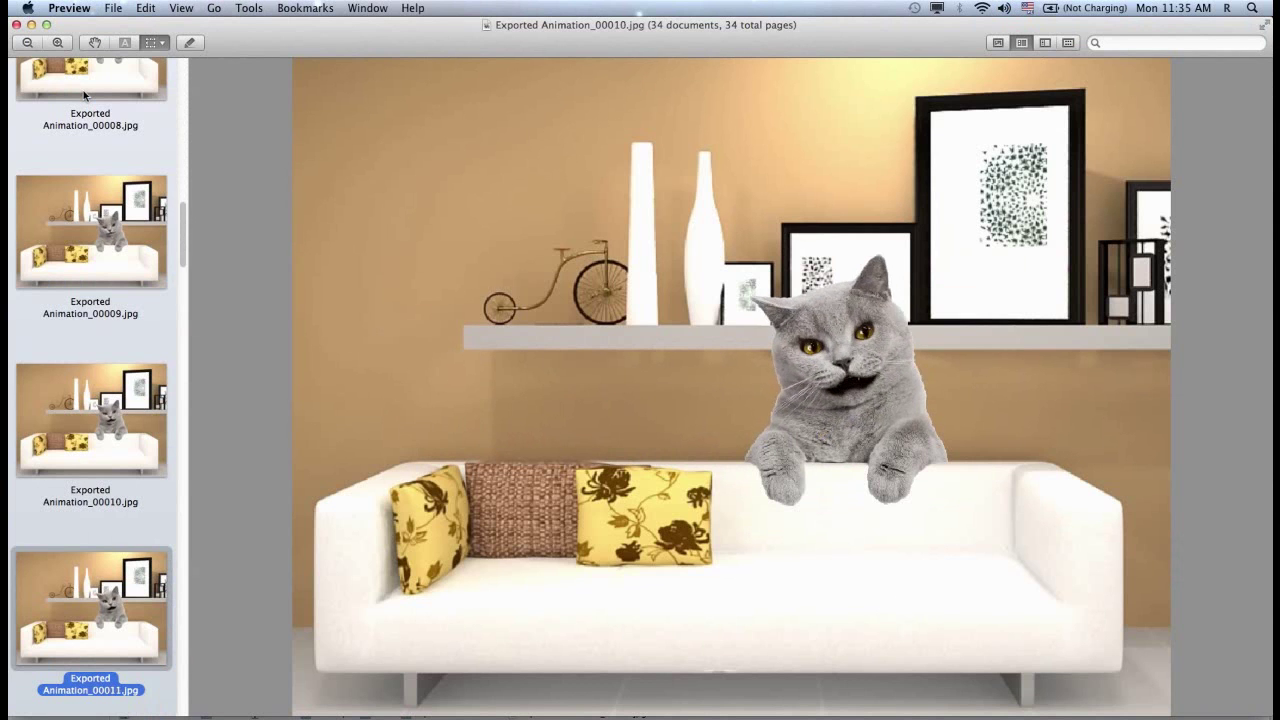
key("Down")
key("Down")
key("Down")
key("Down")
key("Down")
key("Down")
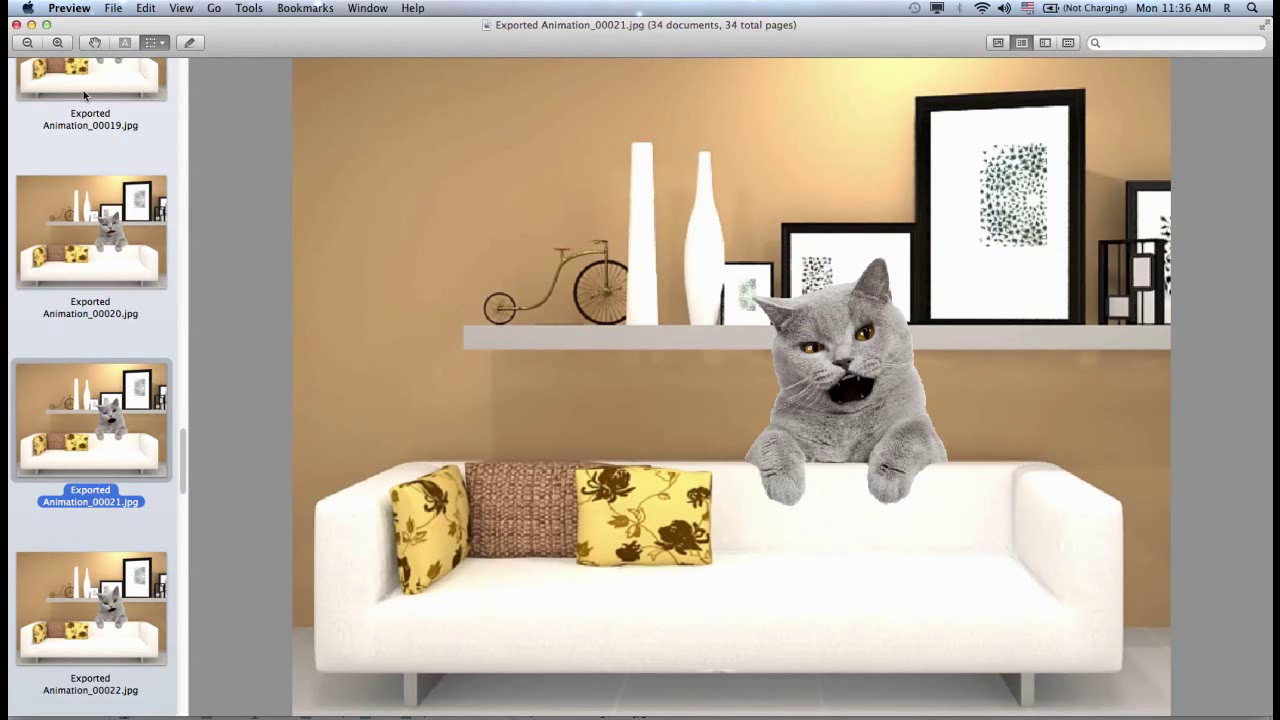
key("super+Tab")
key("super+Tab")
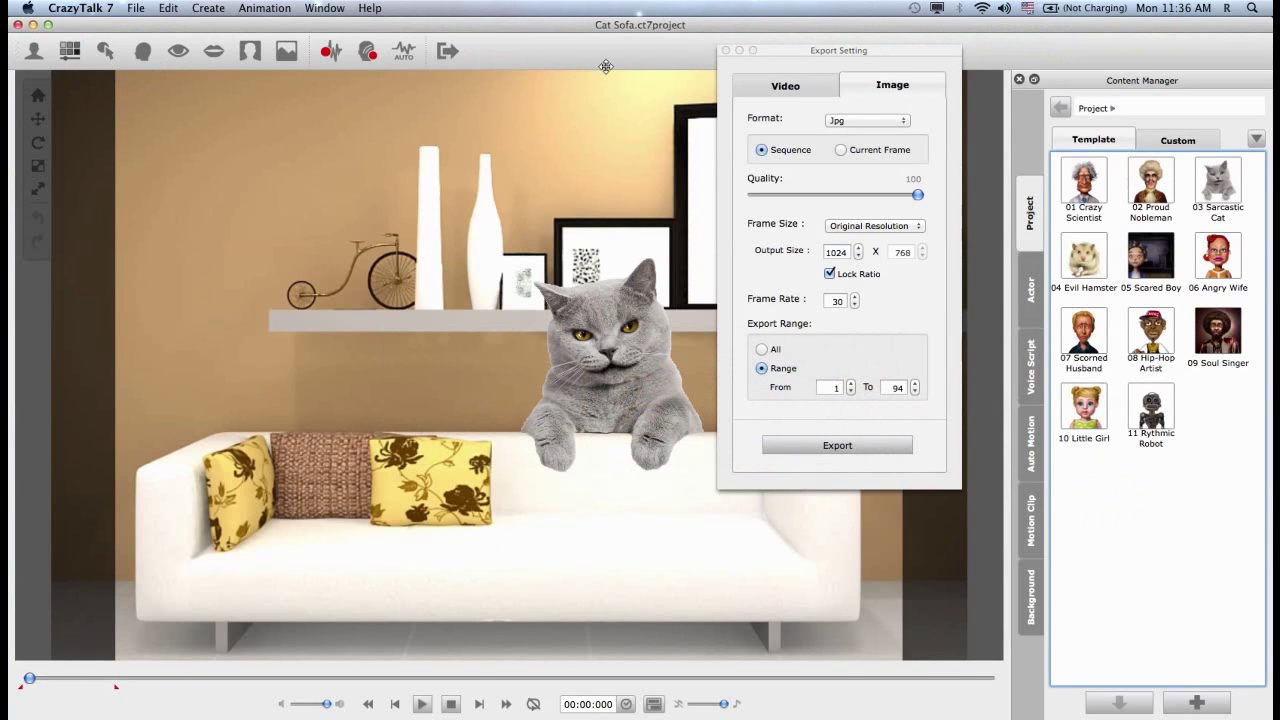
Close Export Setting and open the No background project from Content Manager's Custom list.
left_click(726, 51)
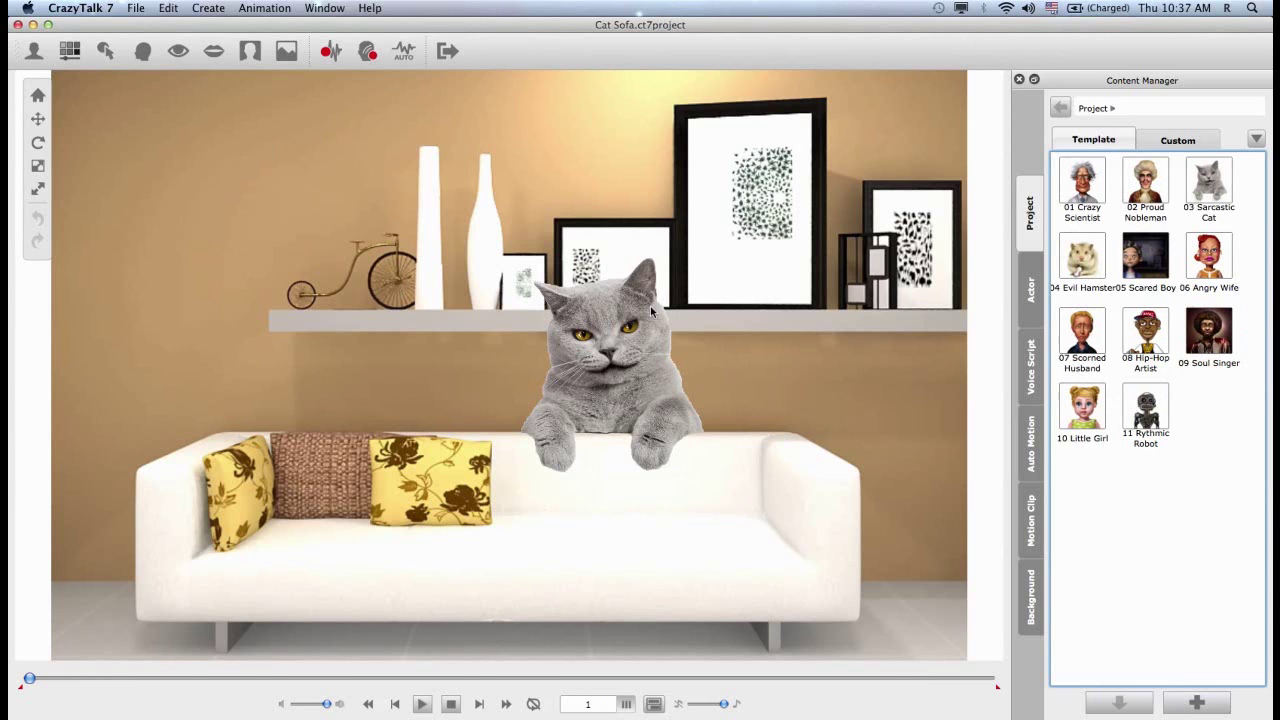
left_click(1205, 140)
double_click(1206, 183)
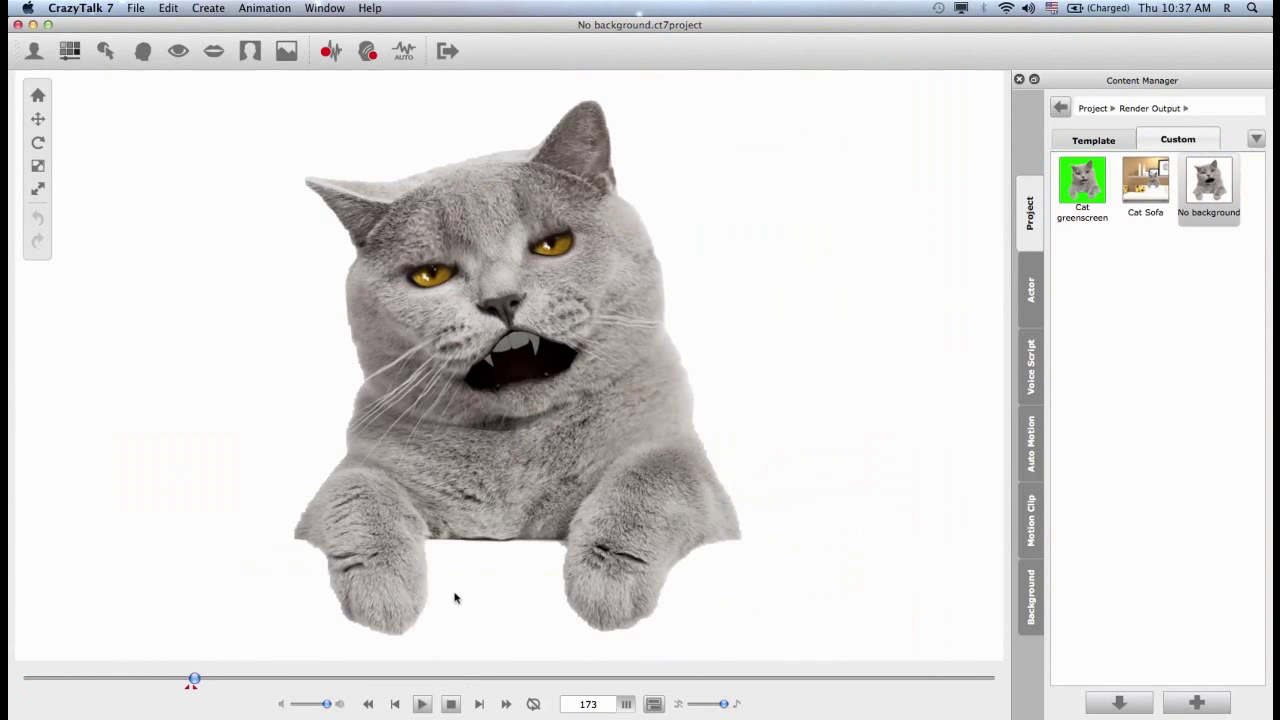
Set the export to a single current frame in Png format and start exporting it.
left_click(447, 50)
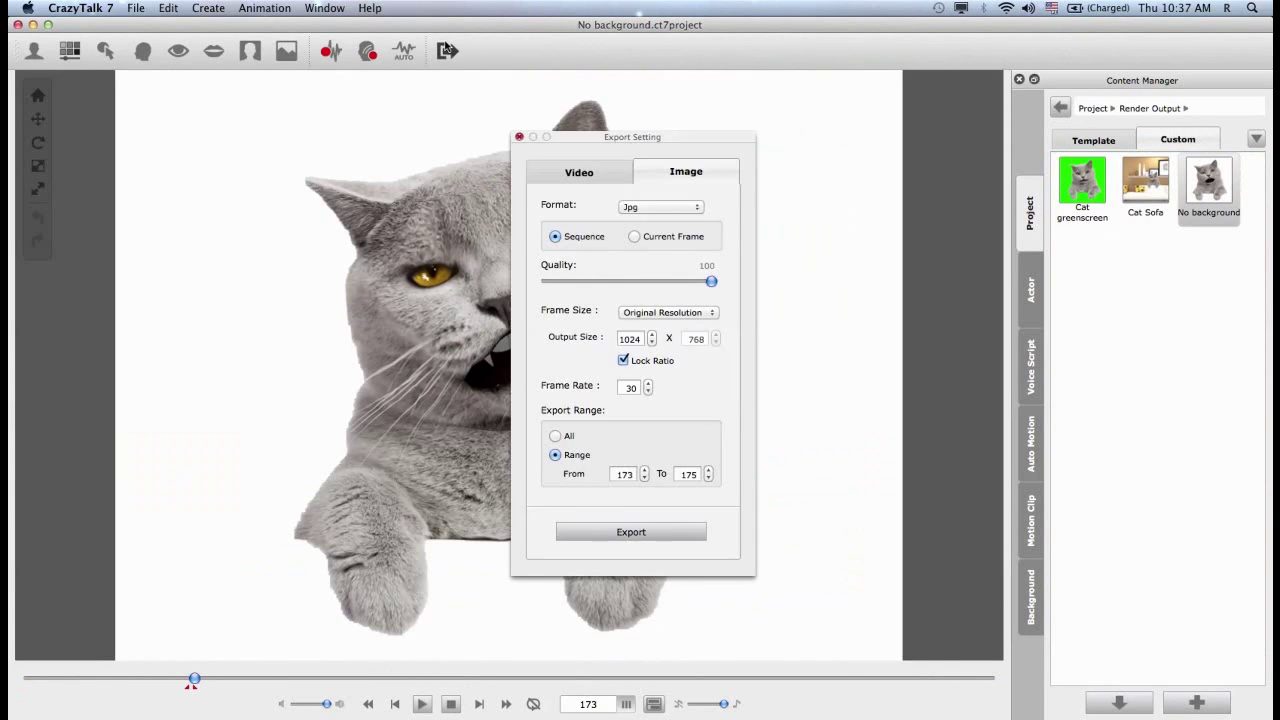
left_click(662, 206)
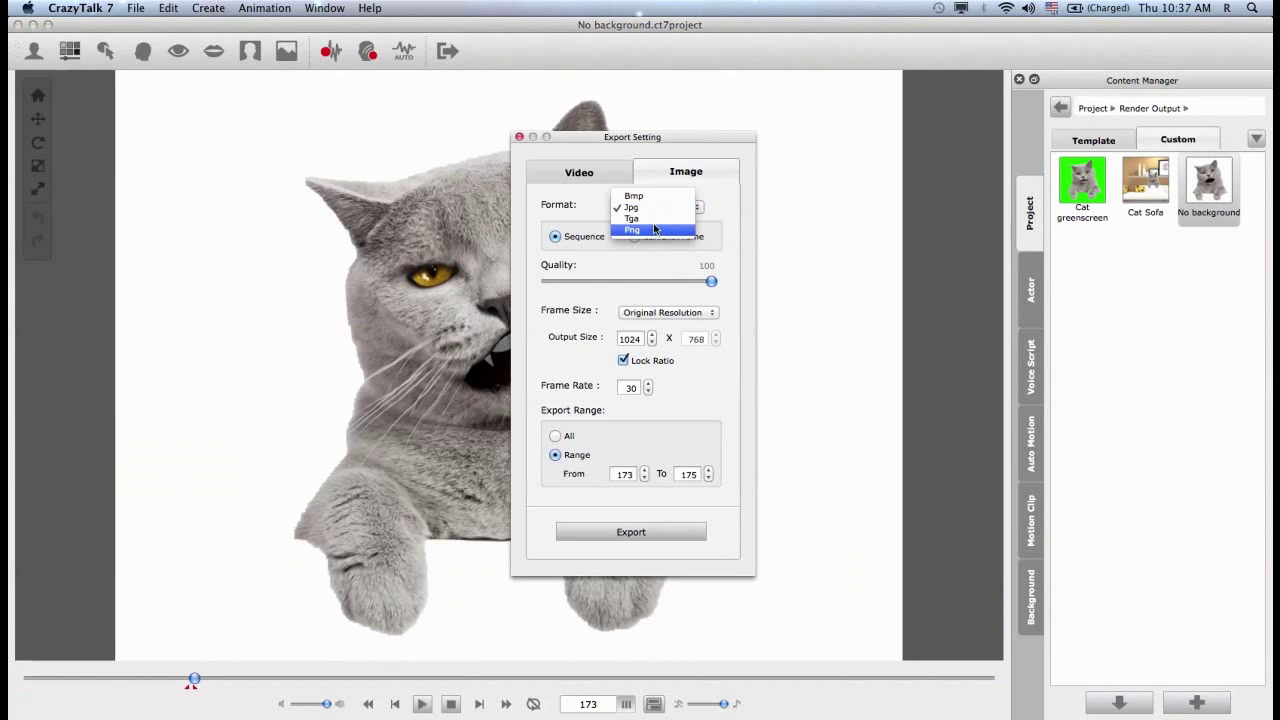
left_click(650, 228)
left_click(662, 206)
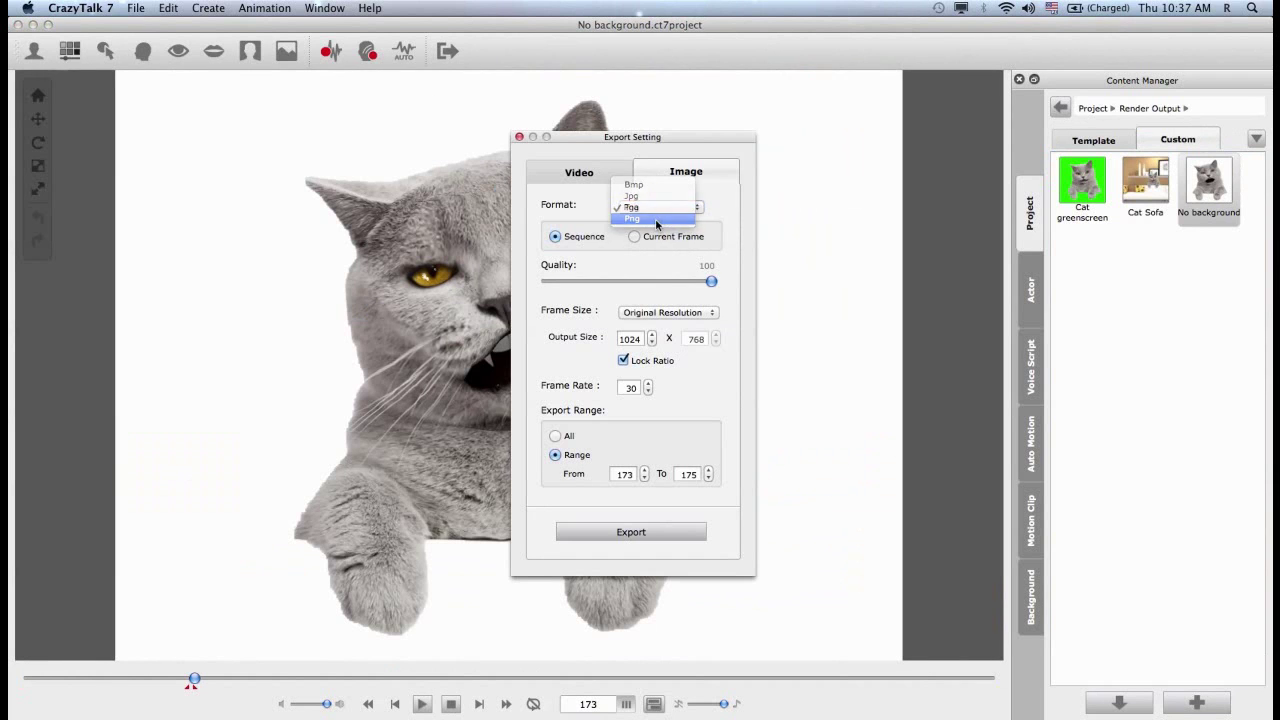
left_click(645, 194)
left_click(635, 237)
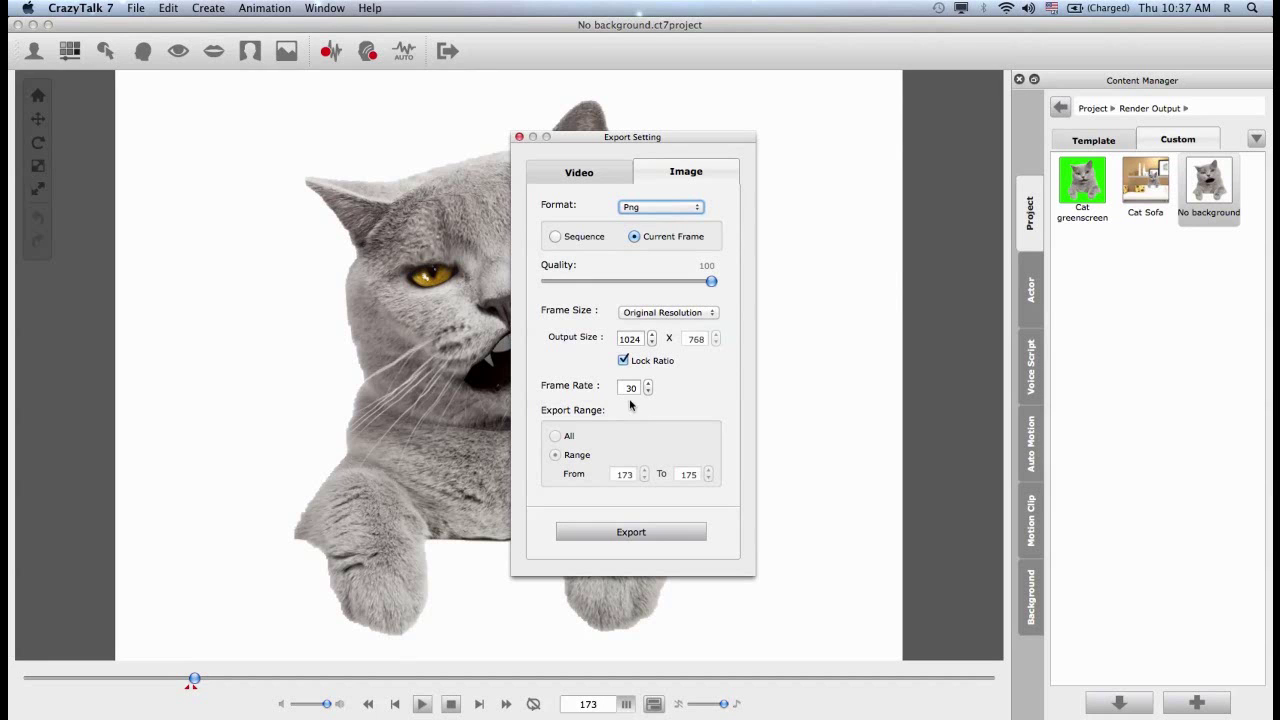
left_click(642, 538)
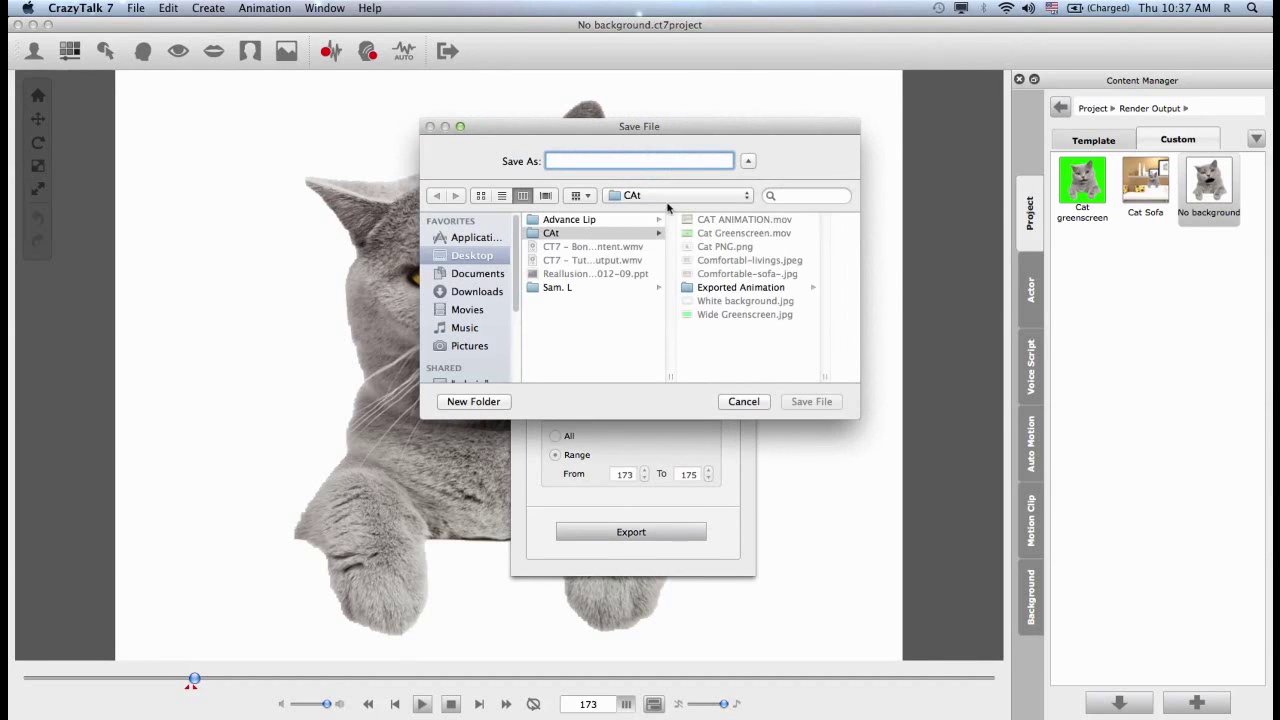
Cancel the Png save, close Export Setting and switch to OpenOffice.org Impress.
left_click(746, 401)
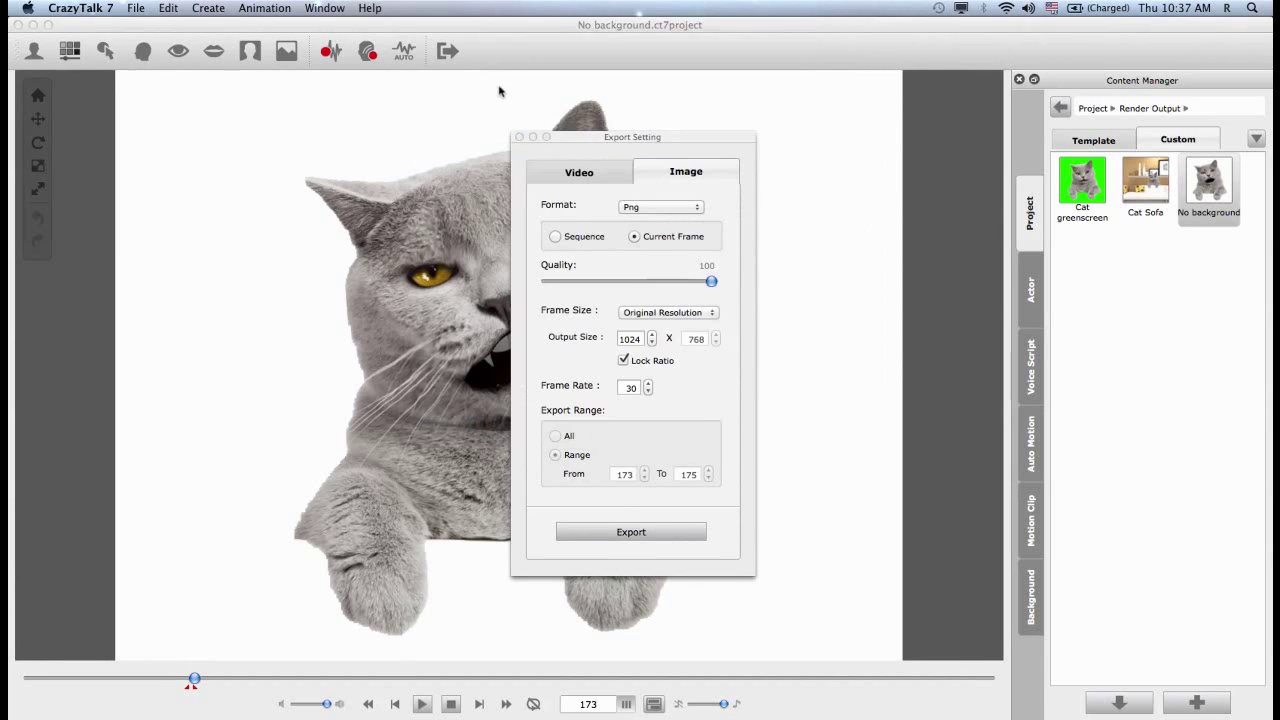
left_click(520, 138)
key("super+Tab")
key("super+Tab")
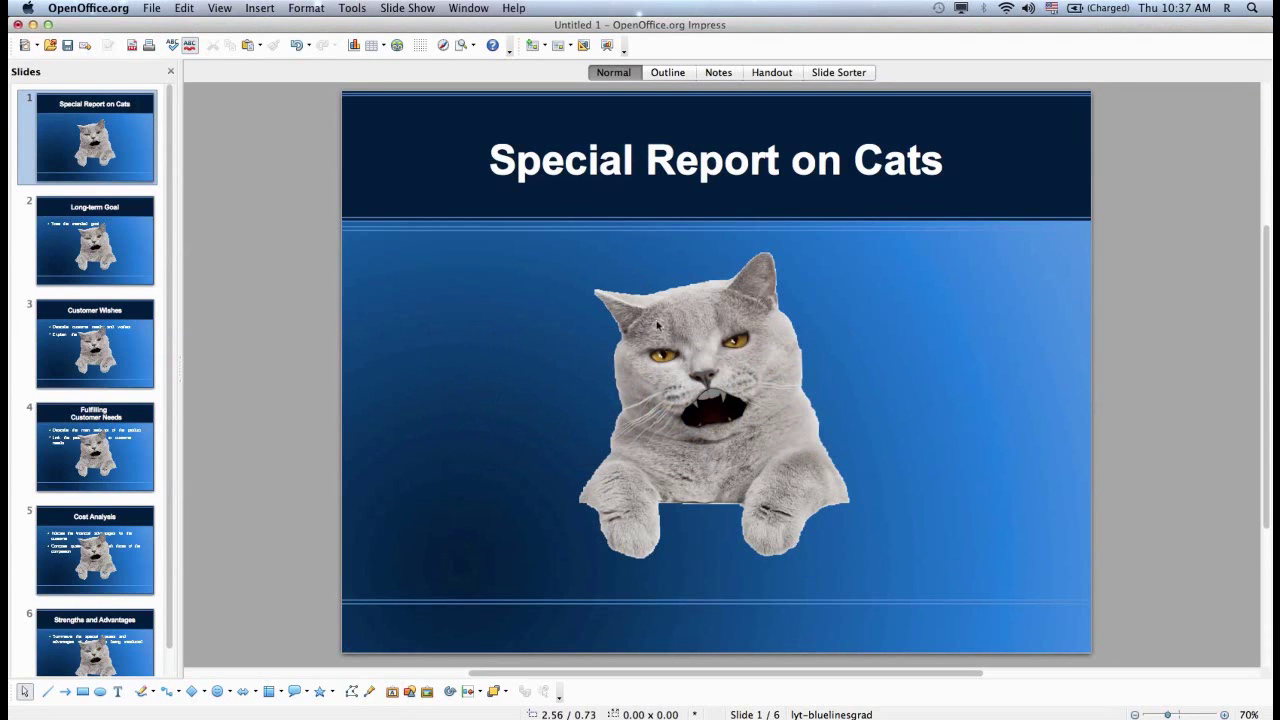
Move the transparent cat picture on slide 1 to a new spot, then return to CrazyTalk 7.
left_click(658, 323)
left_click_drag(704, 345, 782, 332)
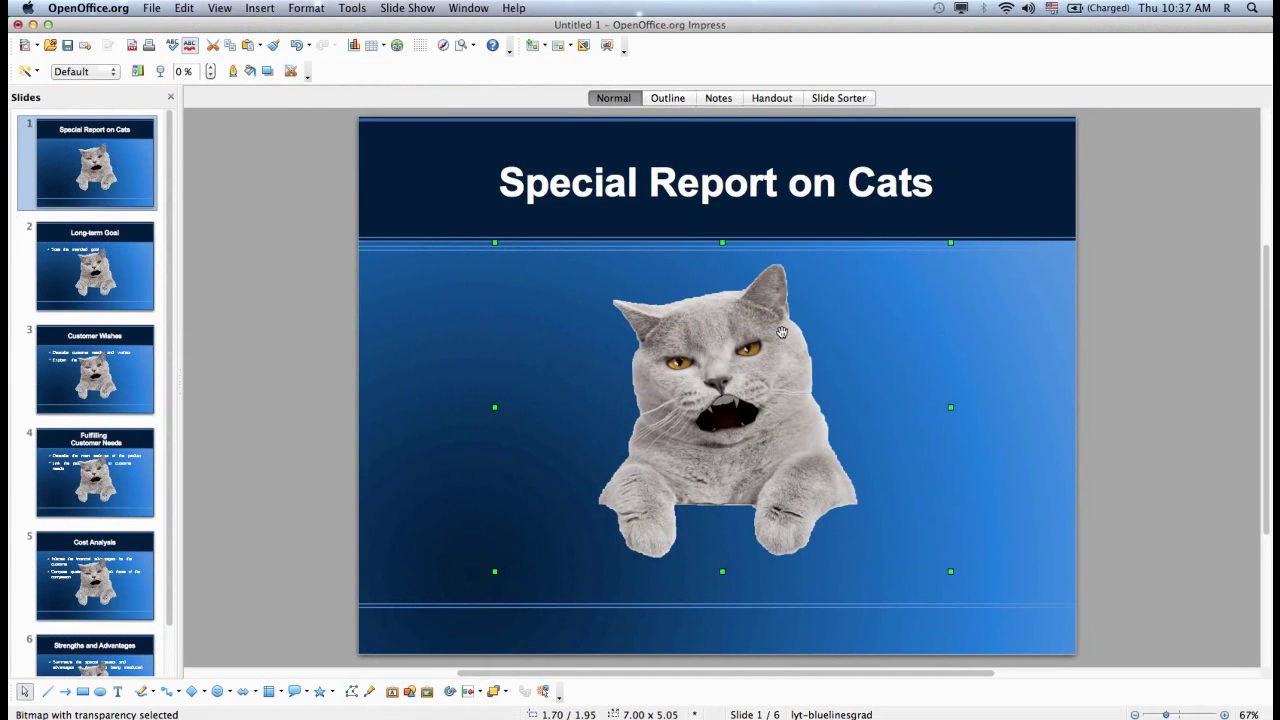
key("super+Tab")
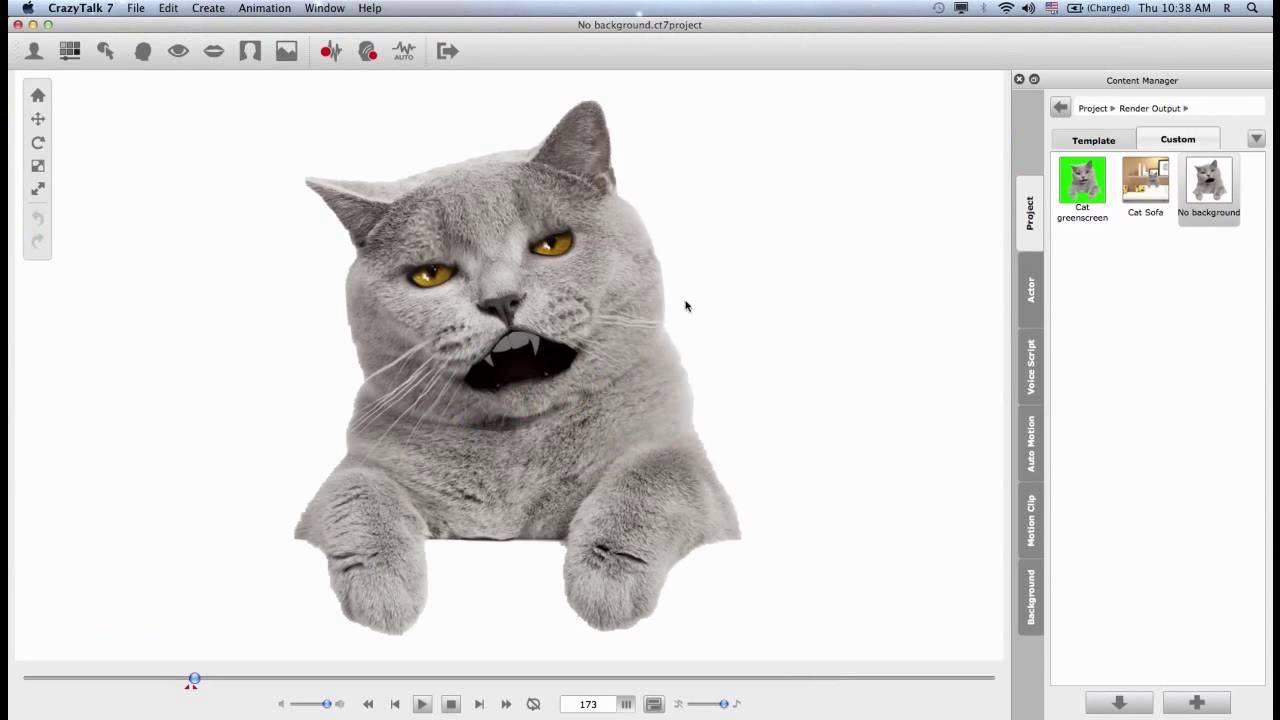
Open Cat Sofa and replace its background with the Wide Greenscreen.jpg image.
double_click(1140, 185)
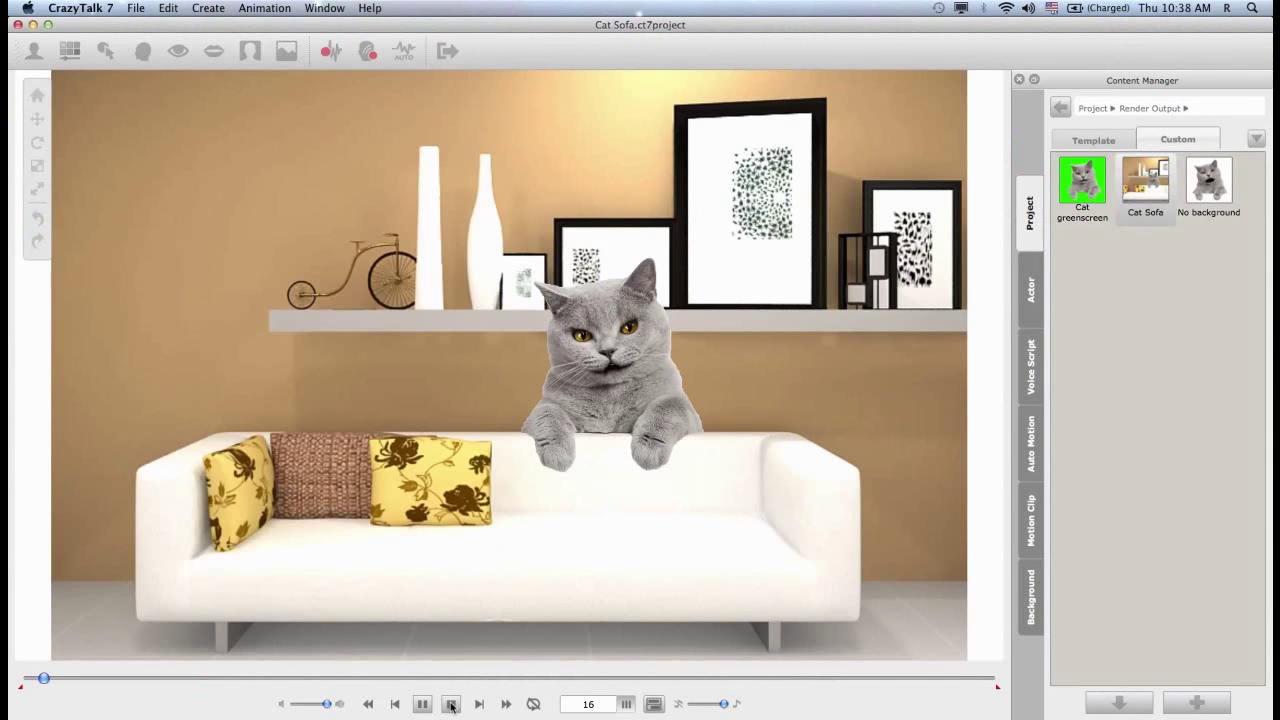
left_click(451, 706)
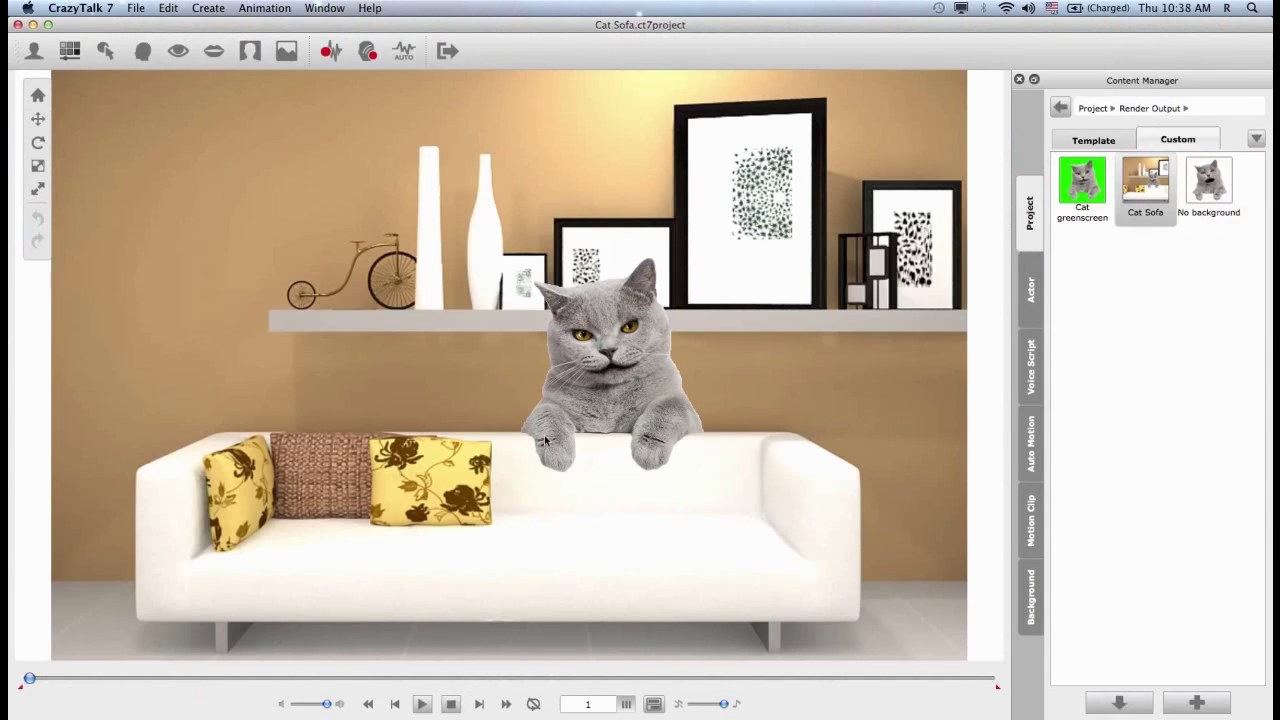
left_click(294, 56)
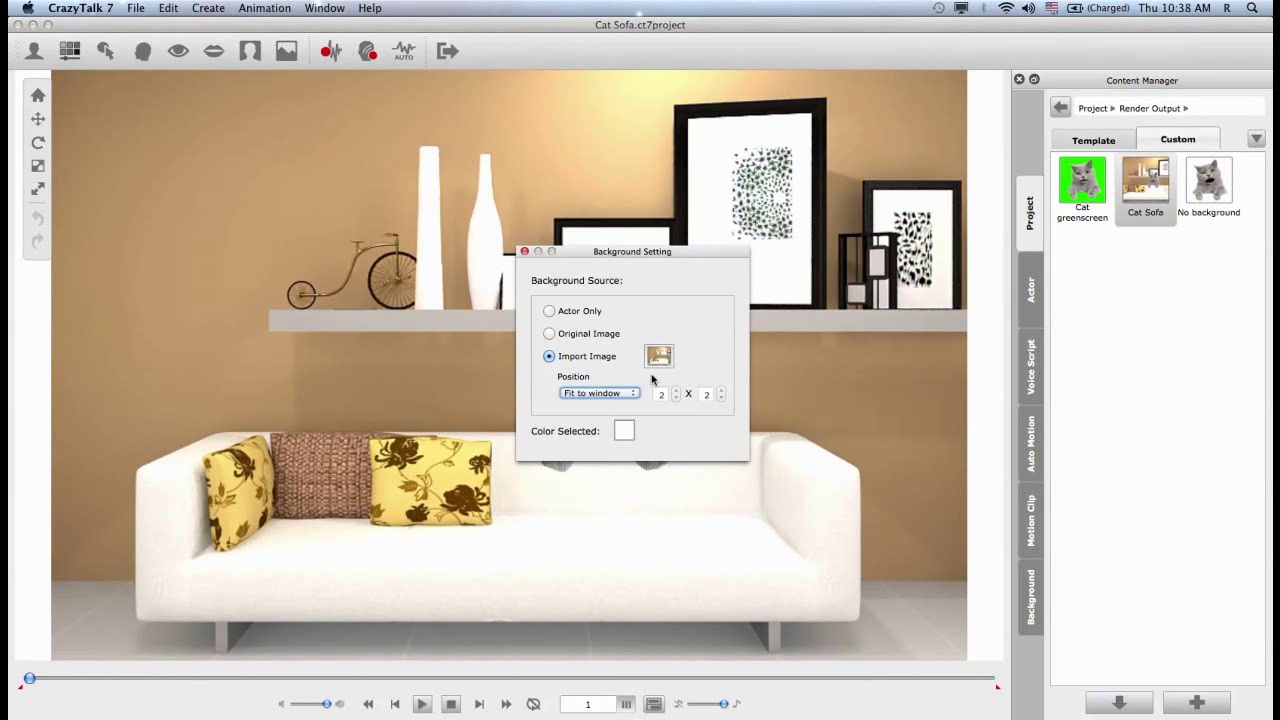
left_click(659, 356)
left_click(741, 272)
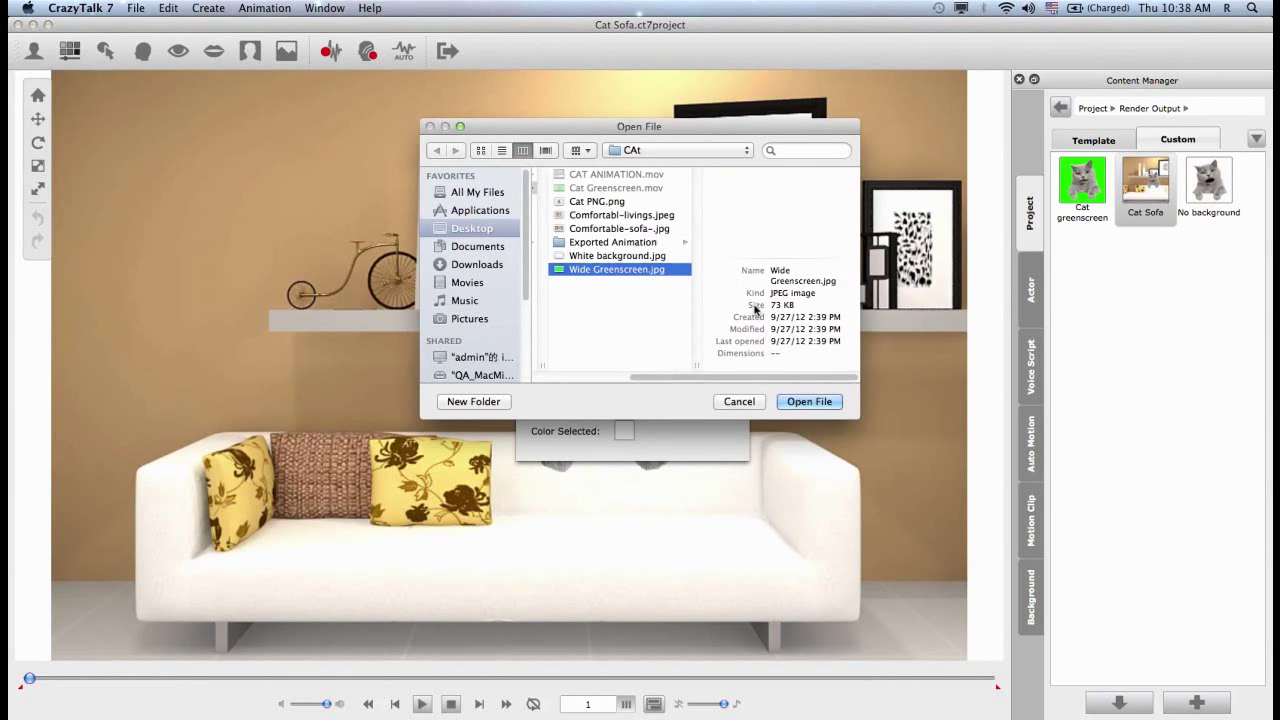
left_click(812, 402)
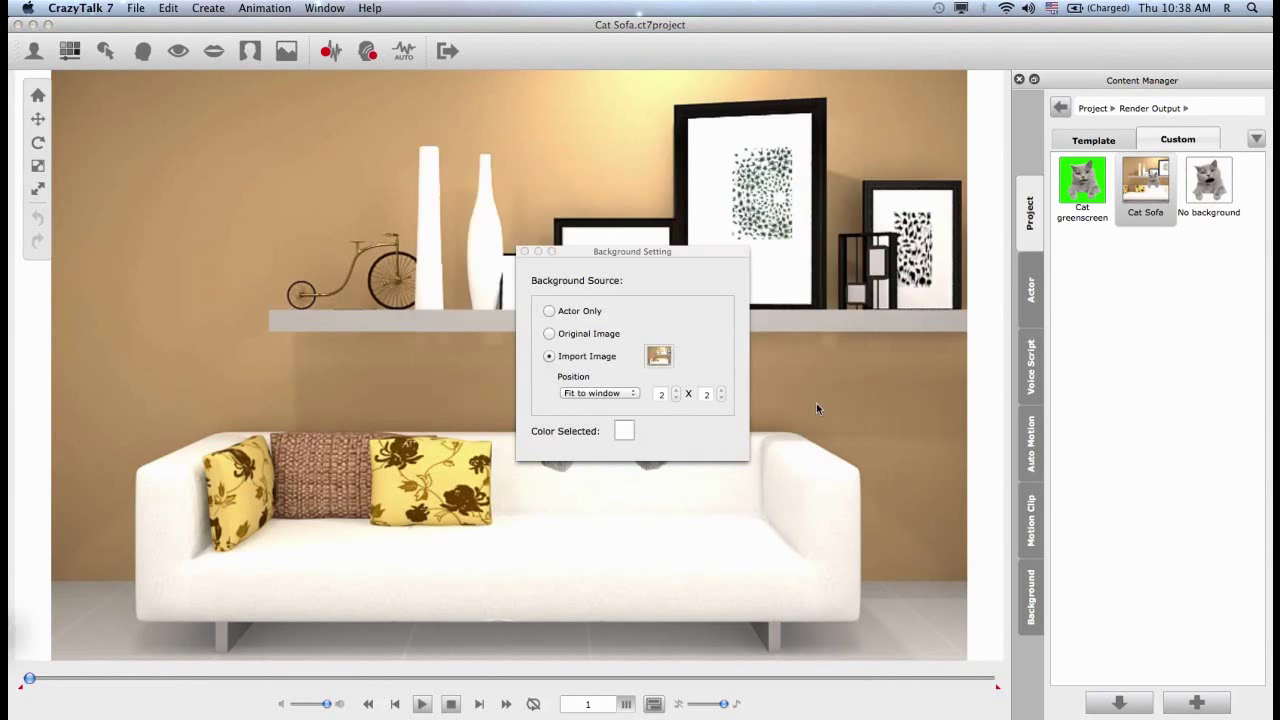
left_click(524, 251)
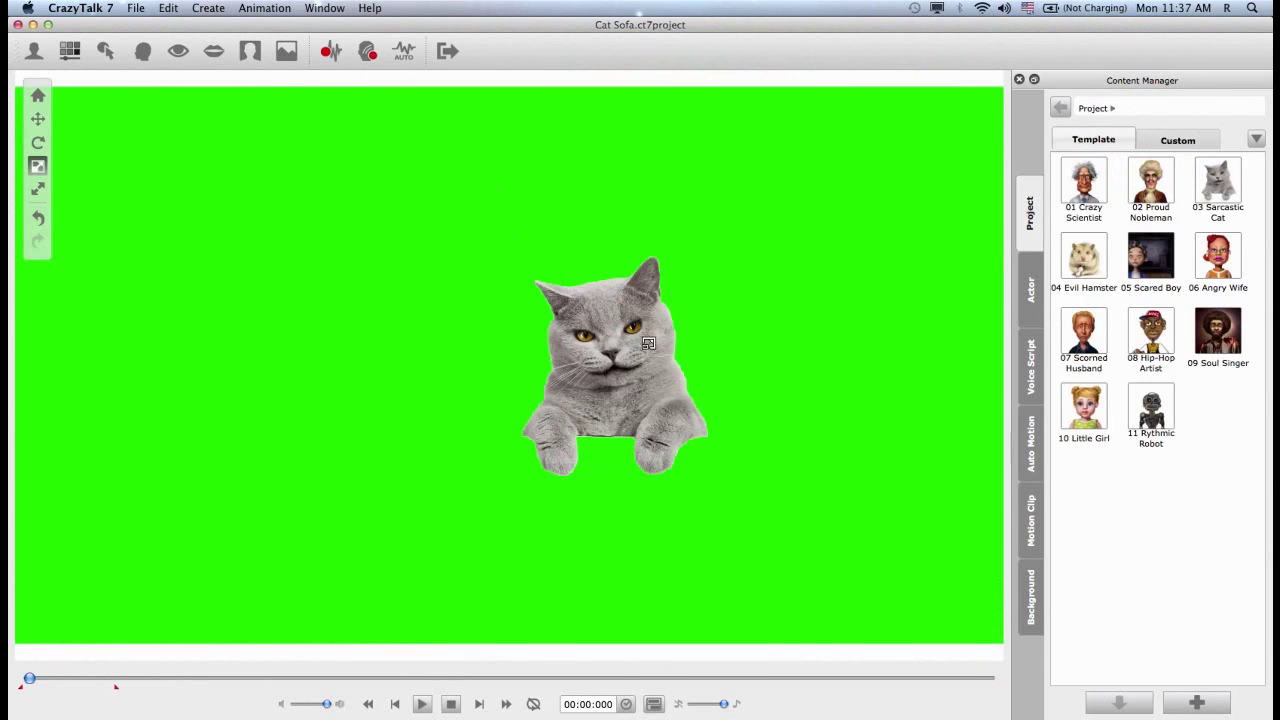
Rescale the cat to fit the green stage and switch to move mode.
left_click_drag(610, 360, 654, 291)
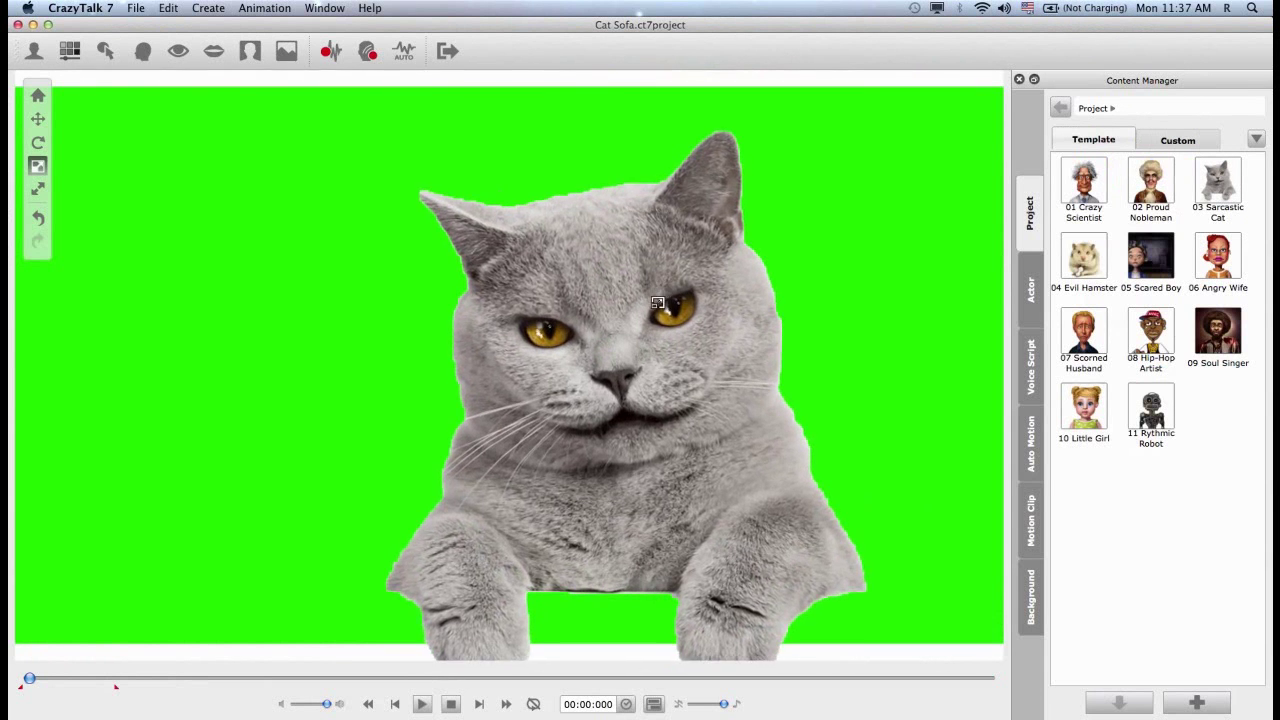
left_click_drag(657, 303, 588, 313)
key("m")
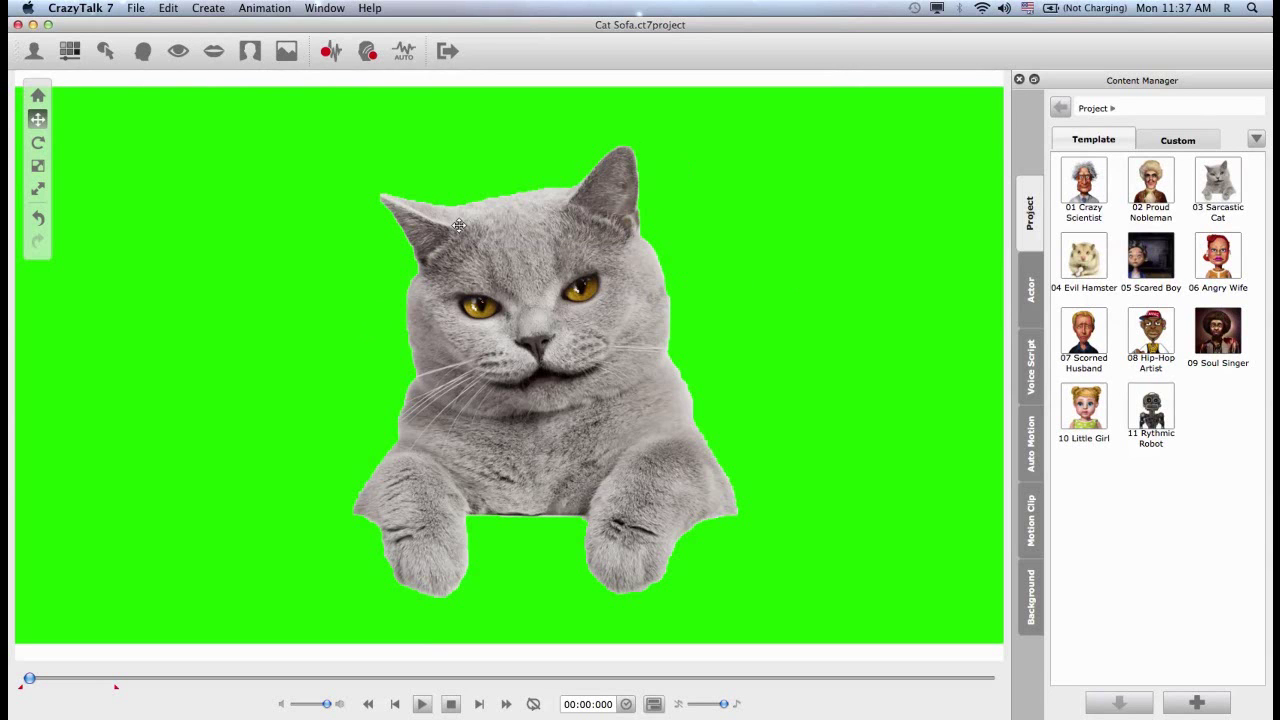
Set the video export to H.264 at the original 1024 x 768 frame size, then switch to iMovie.
left_click(452, 51)
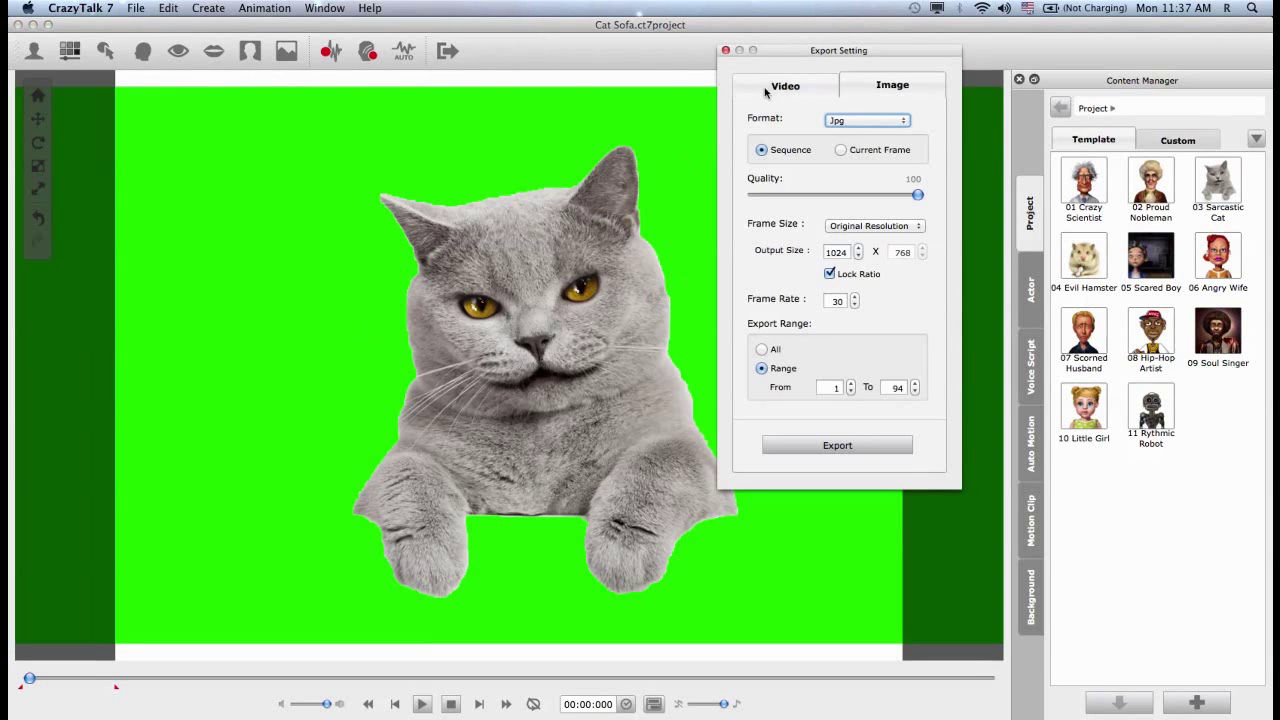
left_click(779, 88)
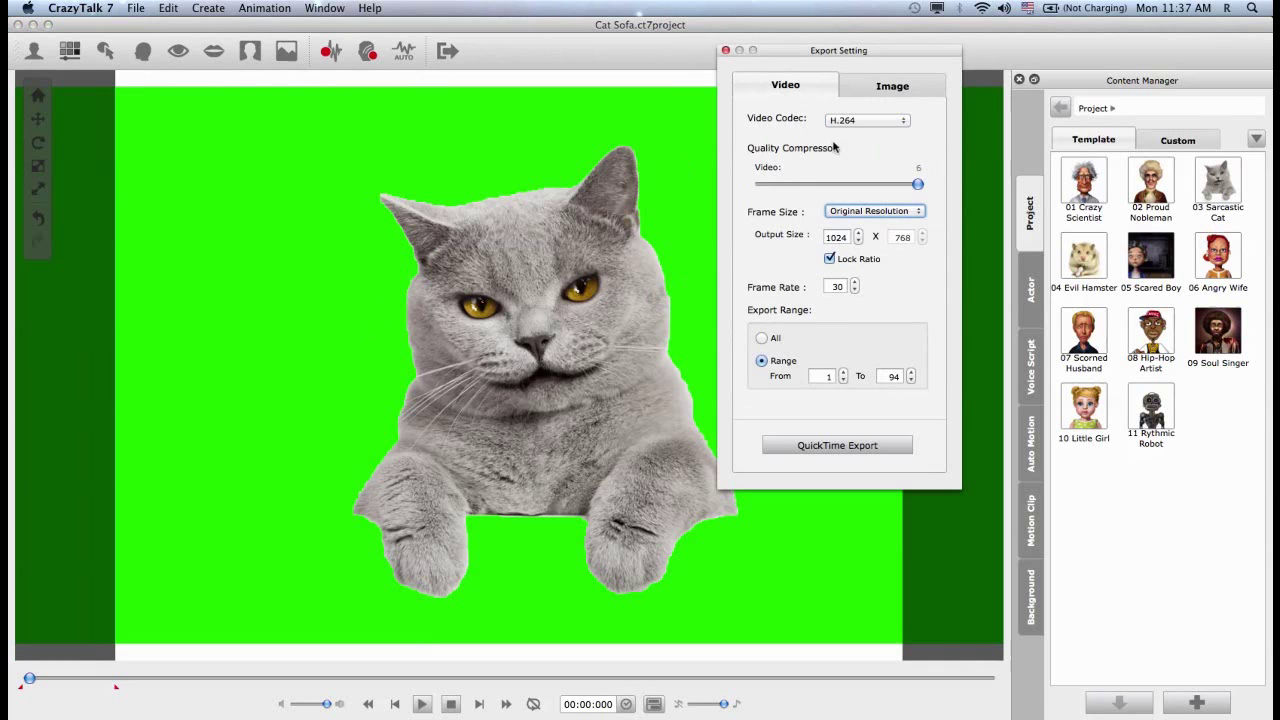
left_click(903, 120)
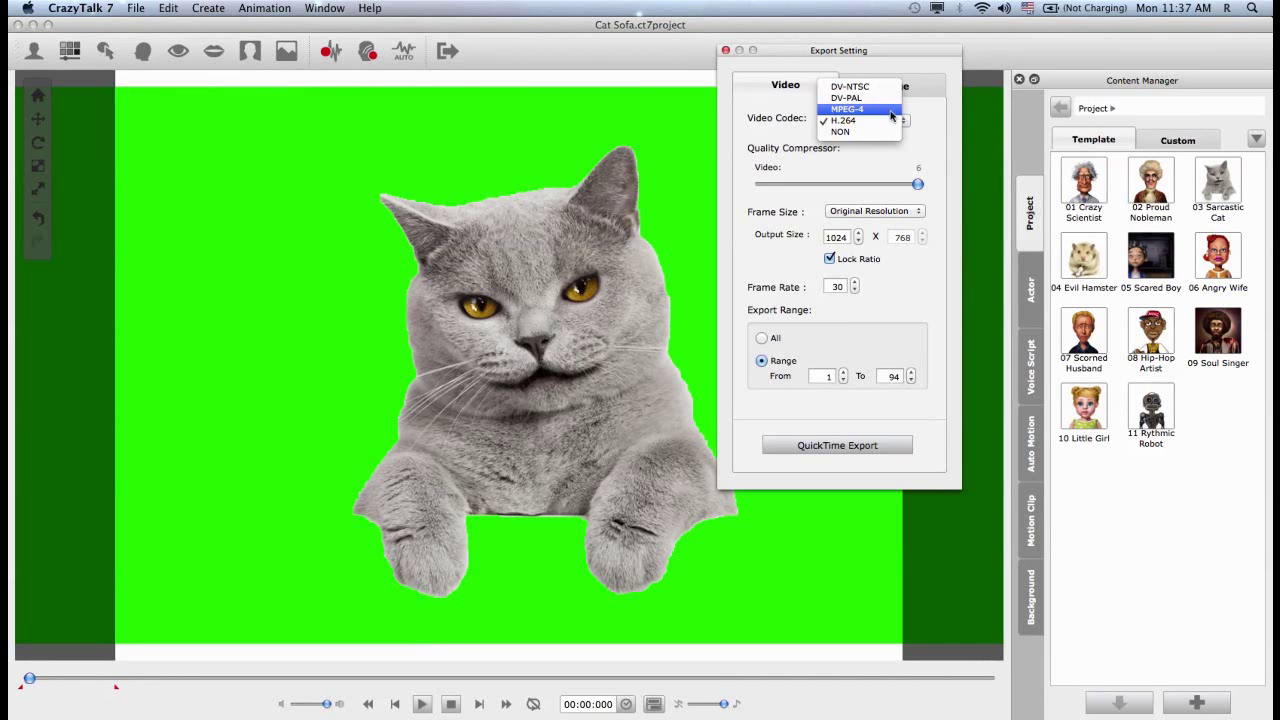
left_click(918, 131)
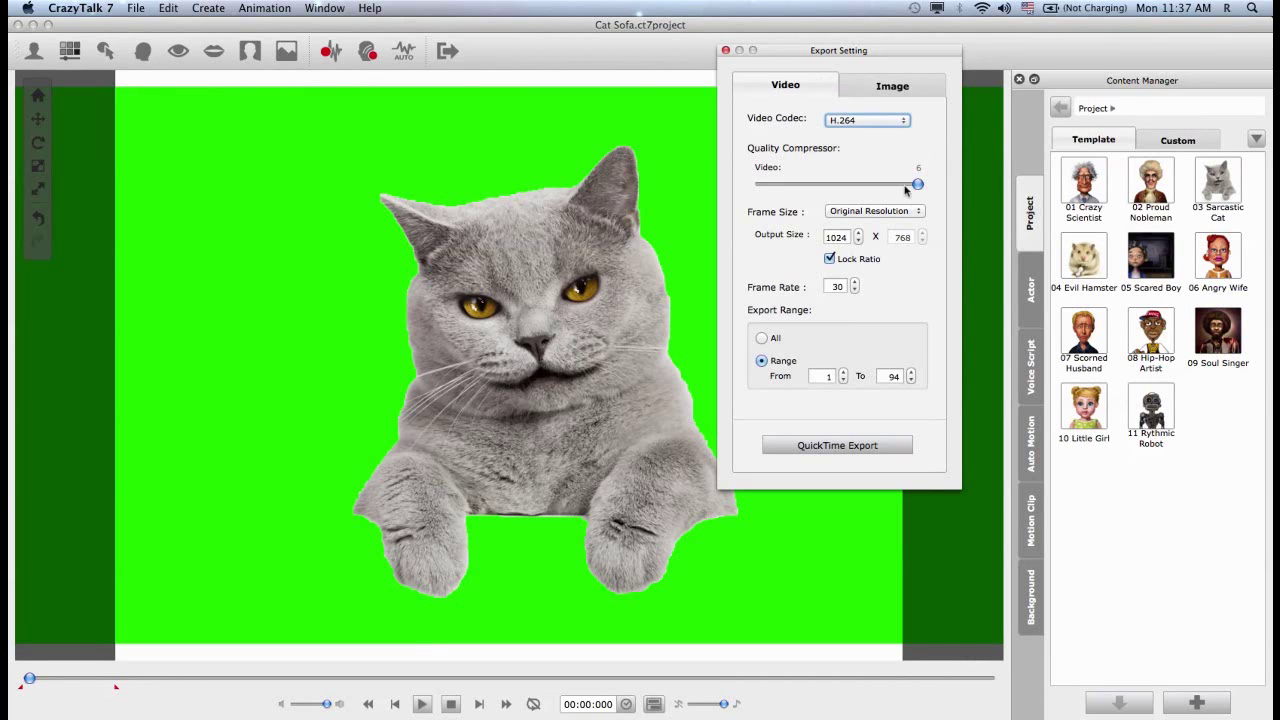
mouse_move(920, 190)
left_mouse_down()
mouse_move(848, 191)
mouse_move(926, 195)
left_mouse_up()
left_click(839, 212)
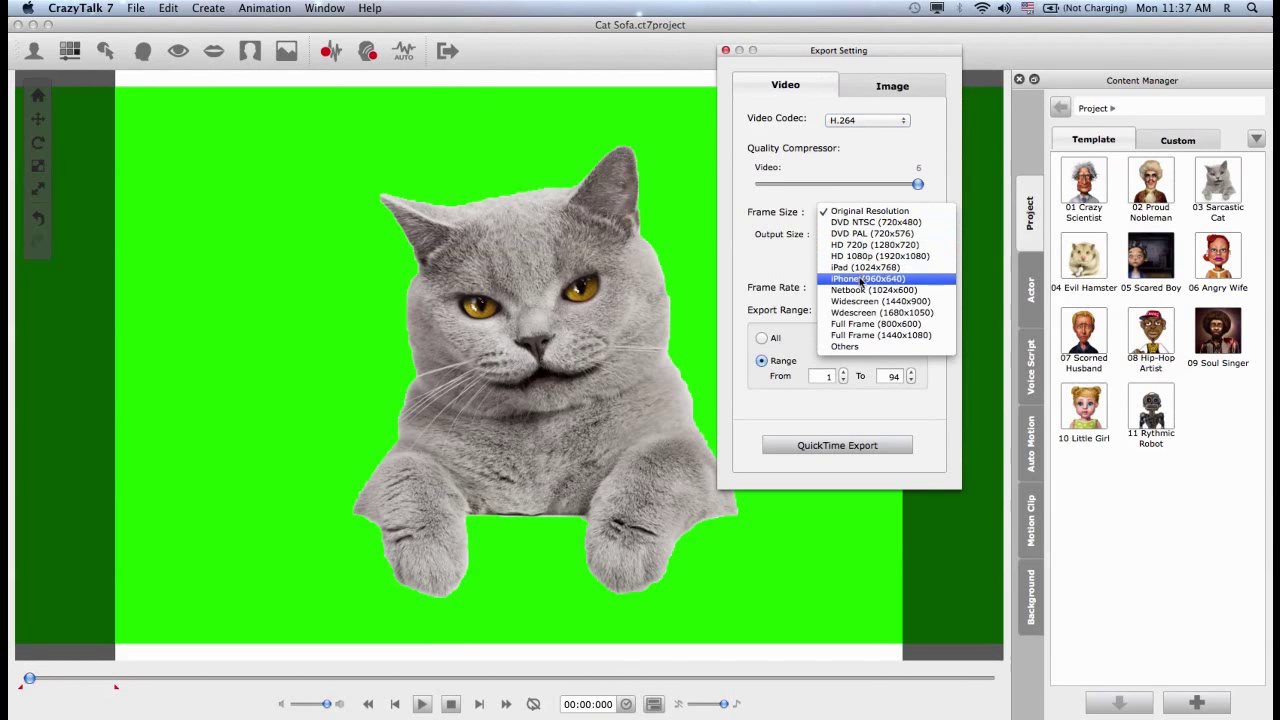
left_click(817, 300)
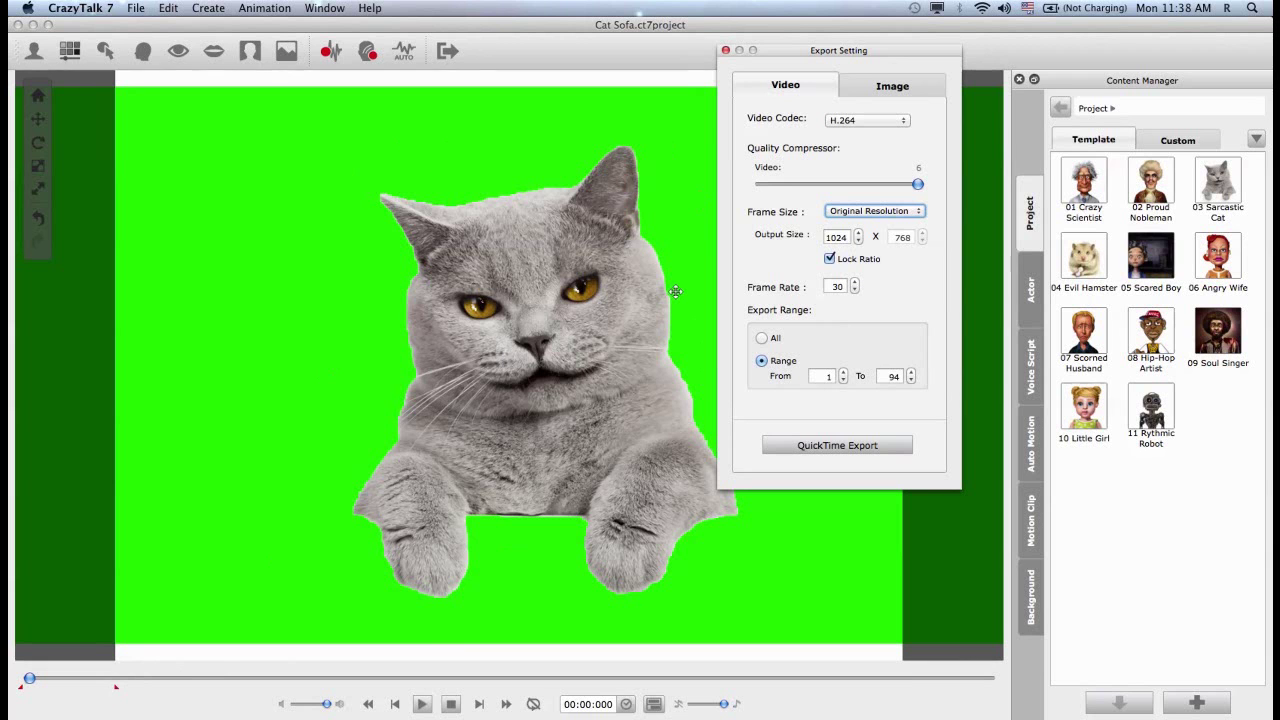
key("super+Tab")
key("super+Tab")
key("super+Tab")
key("super+Tab")
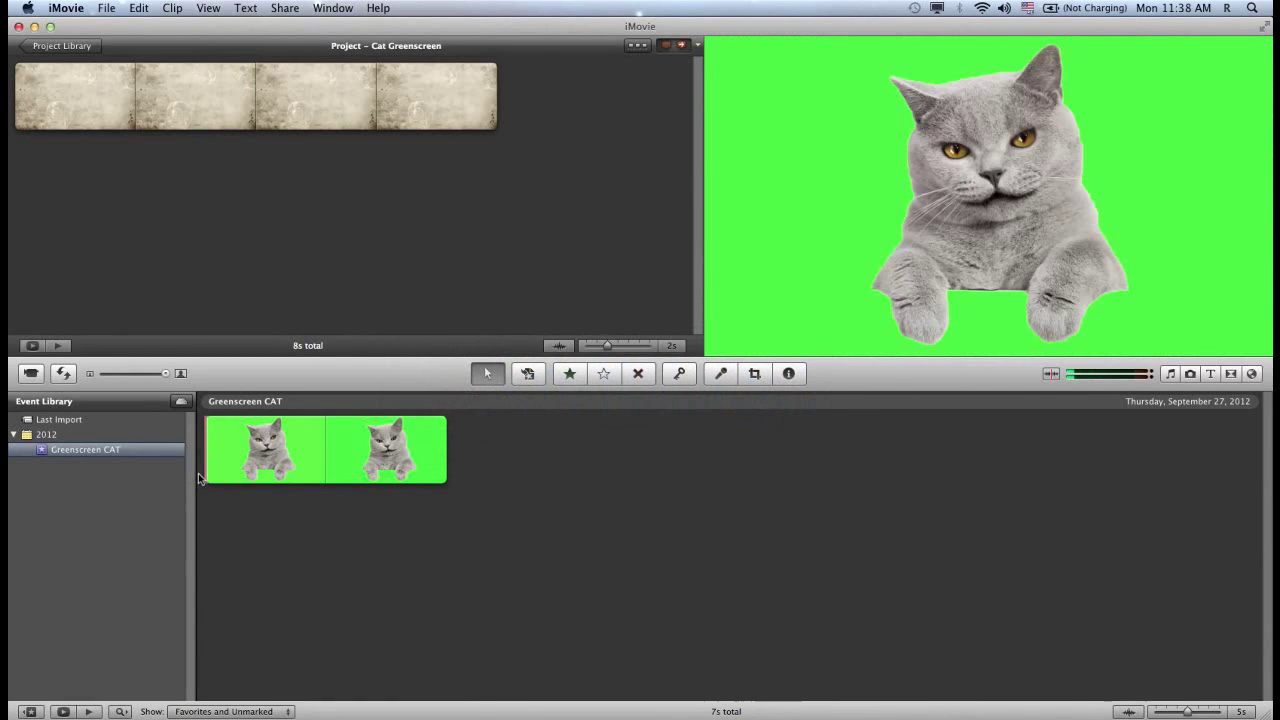
Drag the Greenscreen CAT clip onto the parchment background clip in the Cat Greenscreen project.
mouse_move(216, 476)
left_click_drag(203, 481, 474, 496)
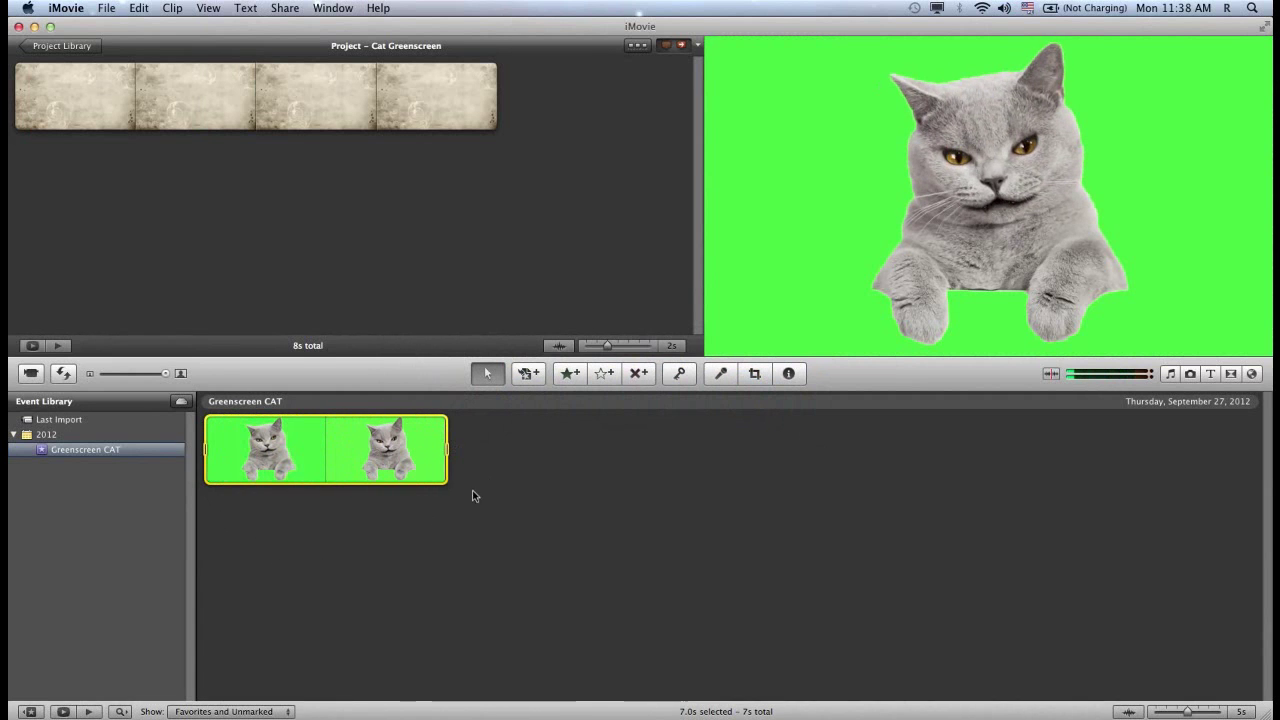
key("ctrl+super+Escape")
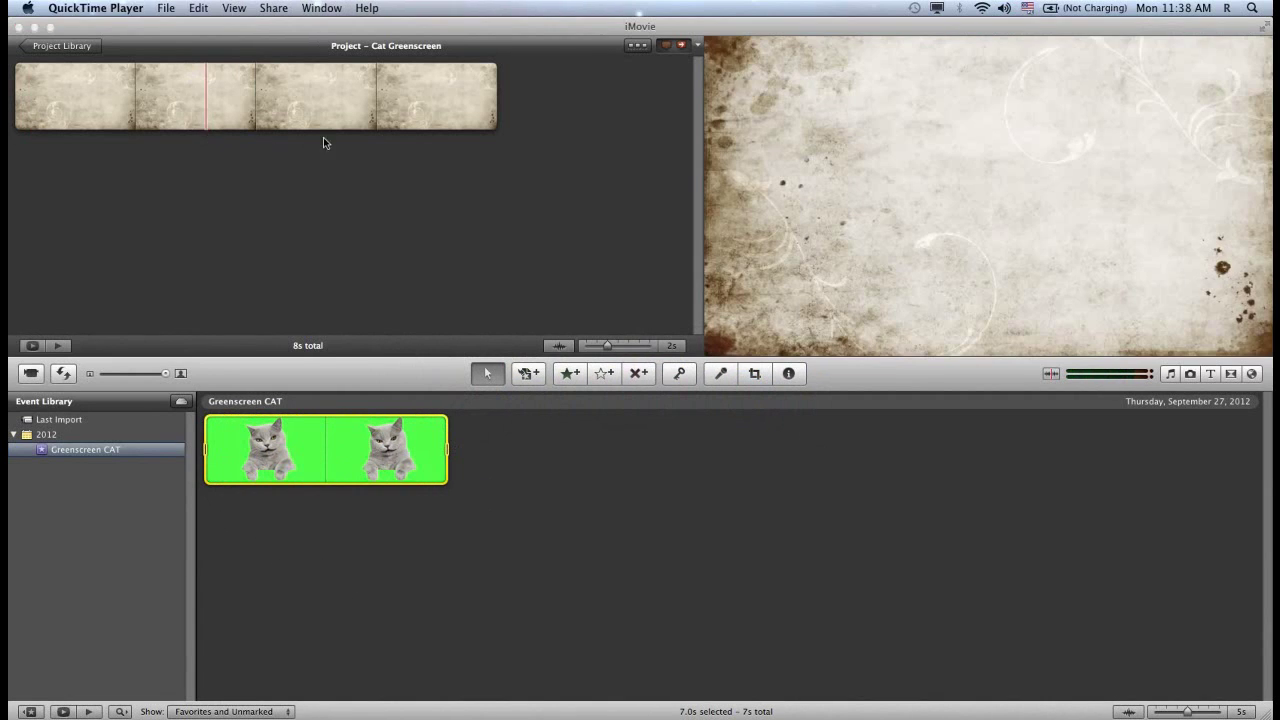
left_click(220, 449)
left_click_drag(220, 449, 40, 97)
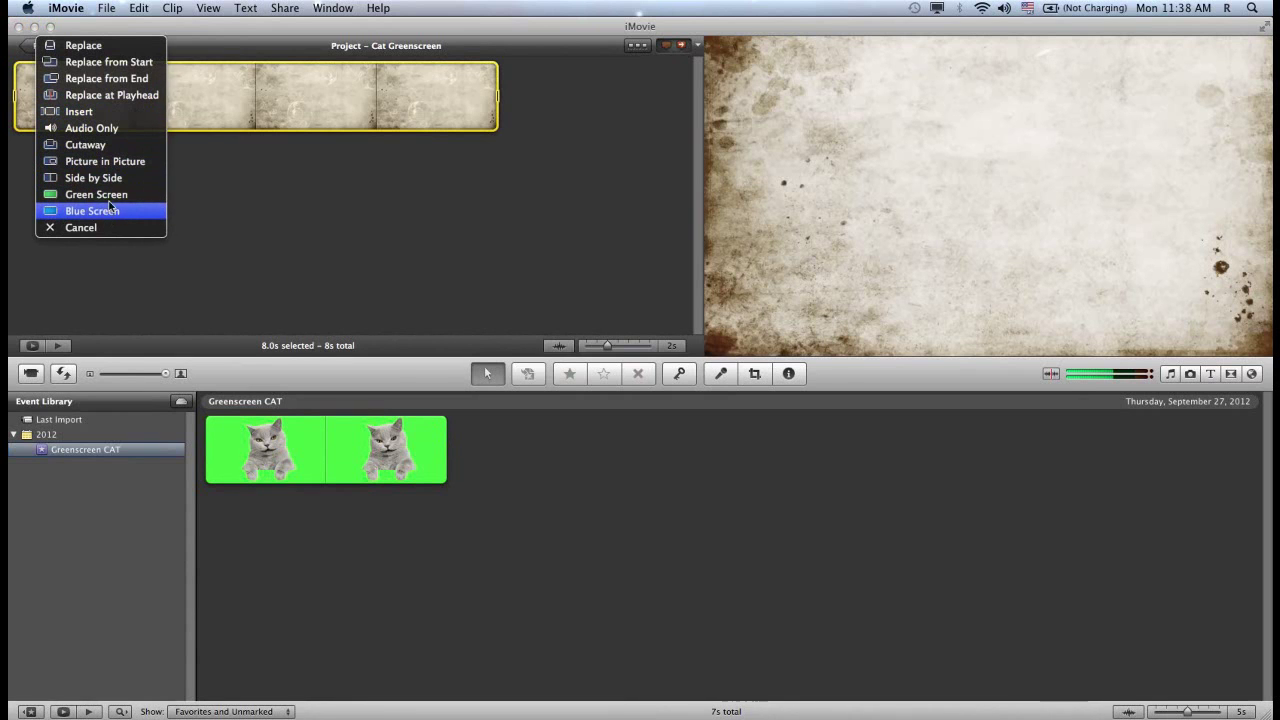
Choose Green Screen from the drop options to key the cat over the parchment.
left_click(110, 194)
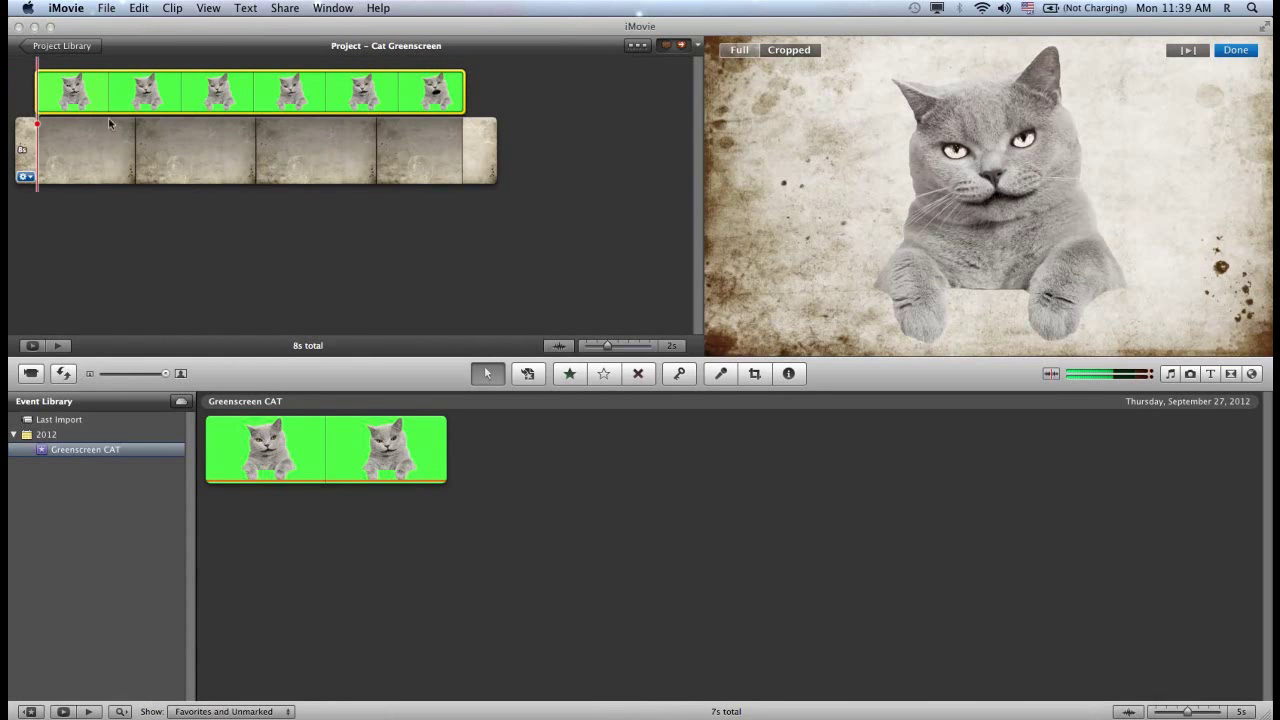
Reduce the cat overlay's video saturation from 92% to 34%, then return to the project start.
left_click(45, 108)
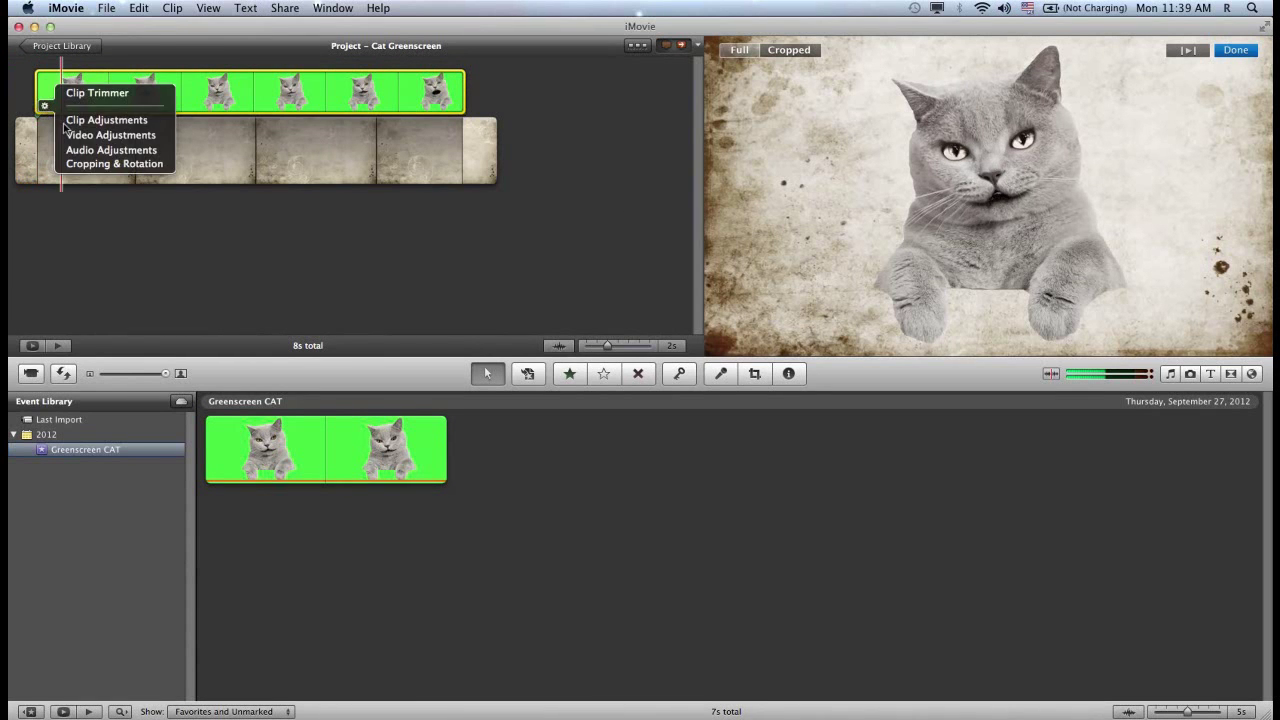
left_click(100, 151)
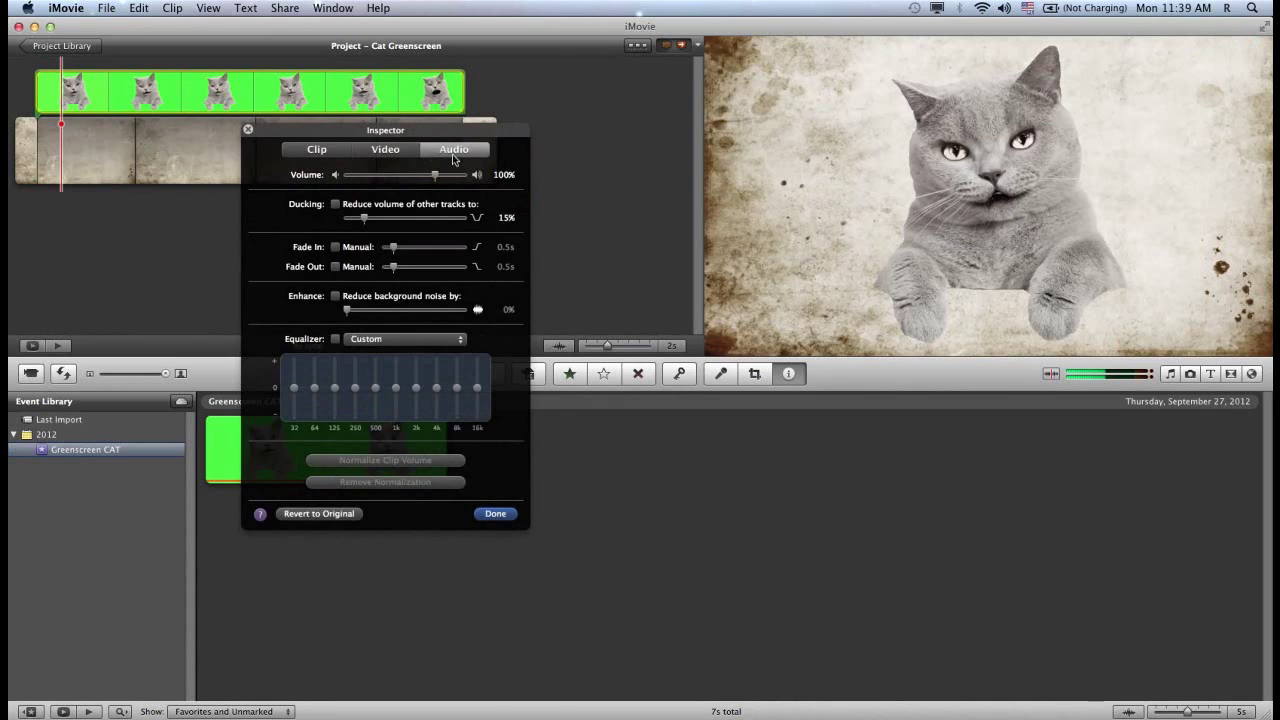
left_click(408, 152)
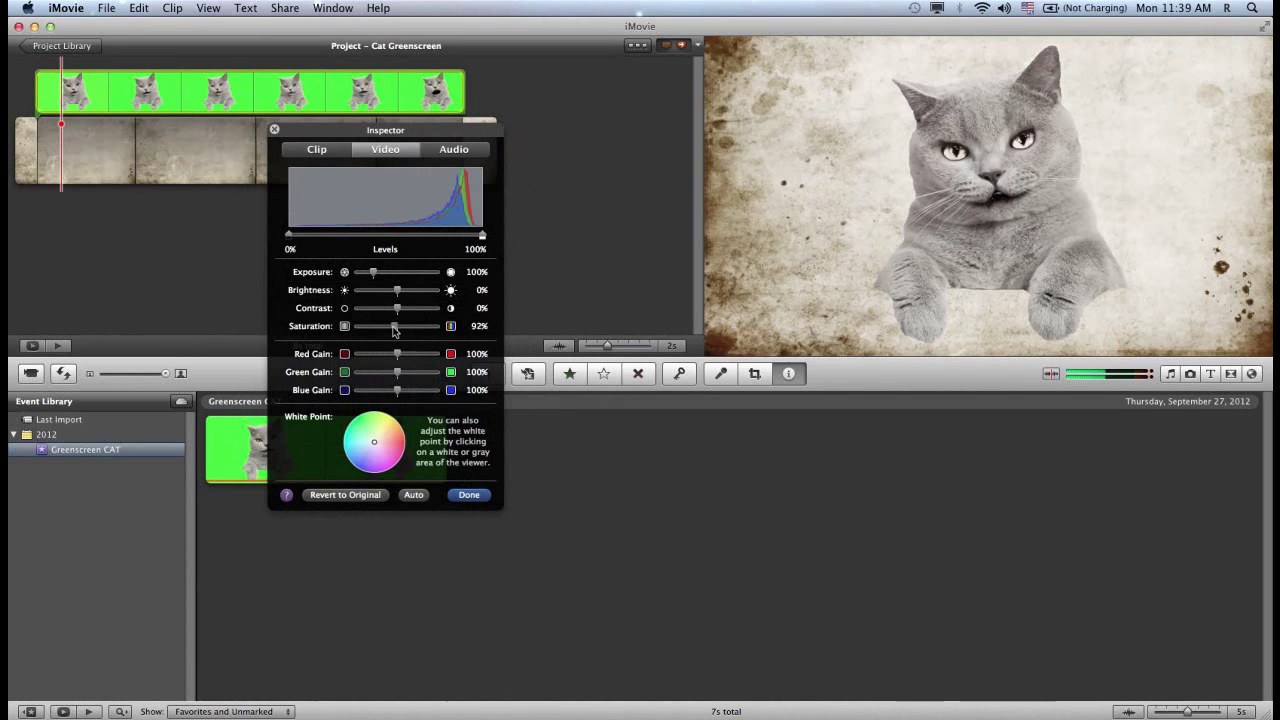
left_click_drag(394, 332, 371, 330)
left_click(468, 496)
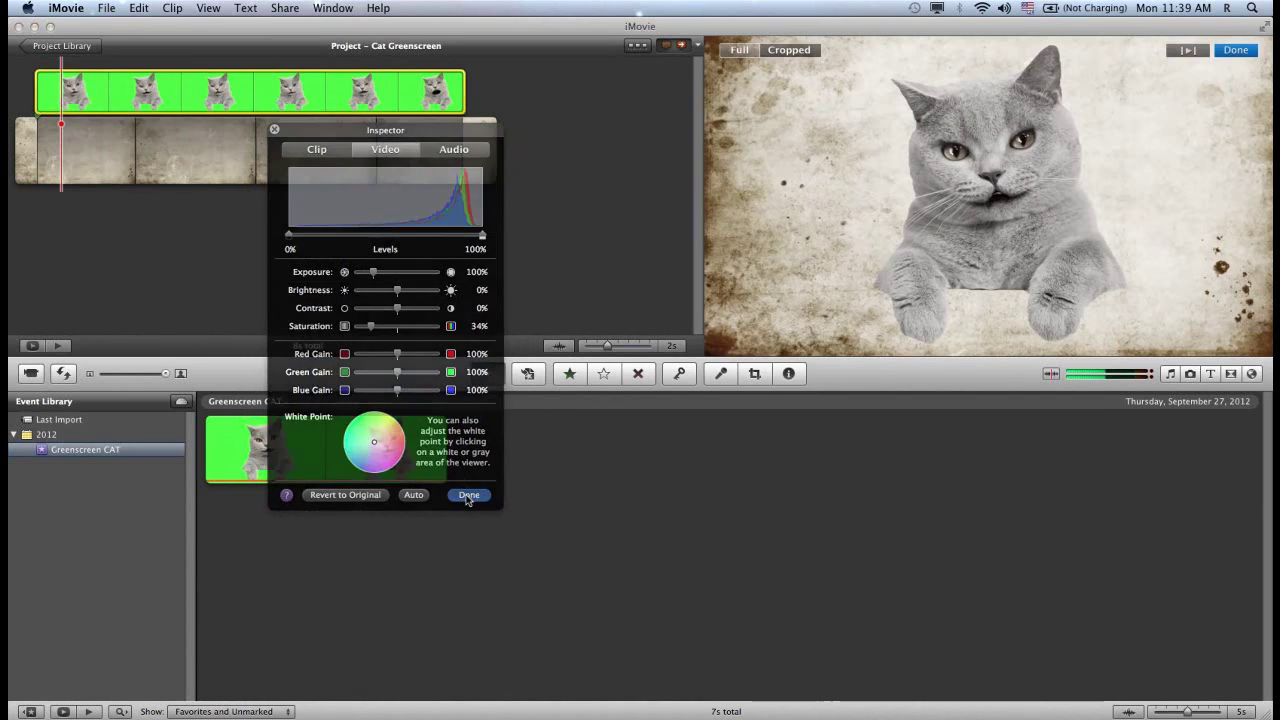
left_click(31, 90)
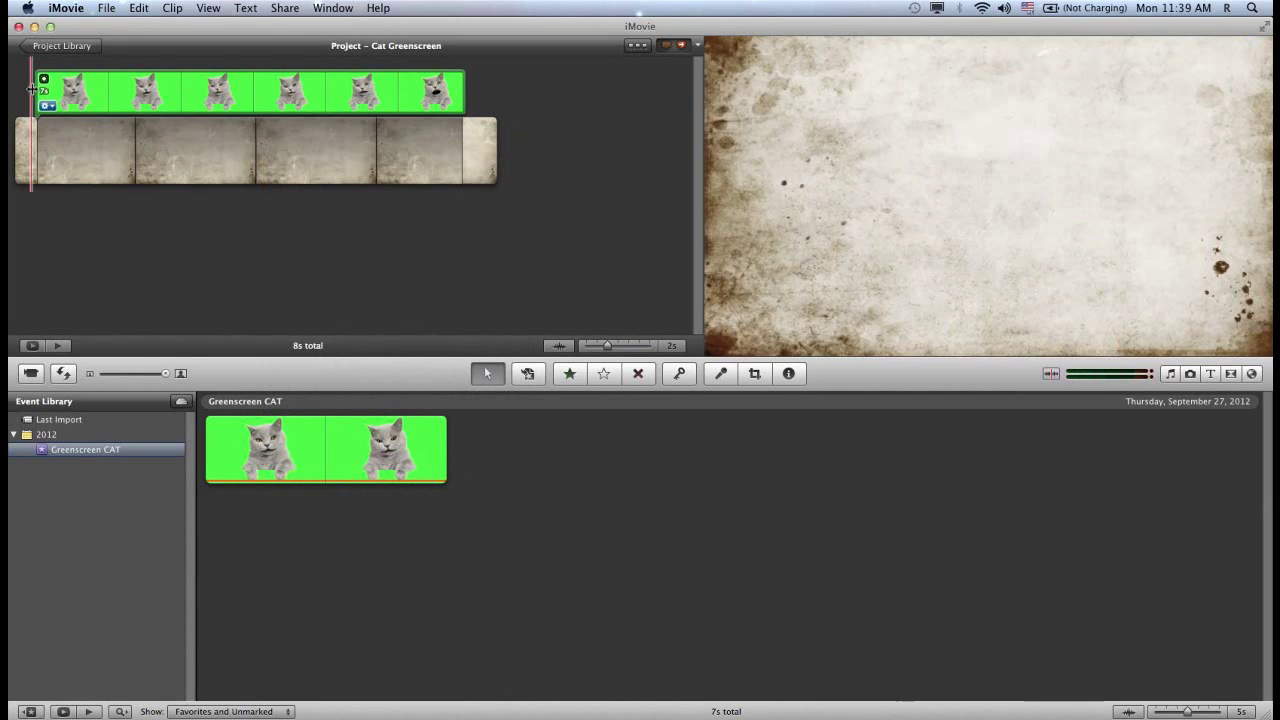
Play the Cat Greenscreen project from the start, then switch back to CrazyTalk 7.
key("c")
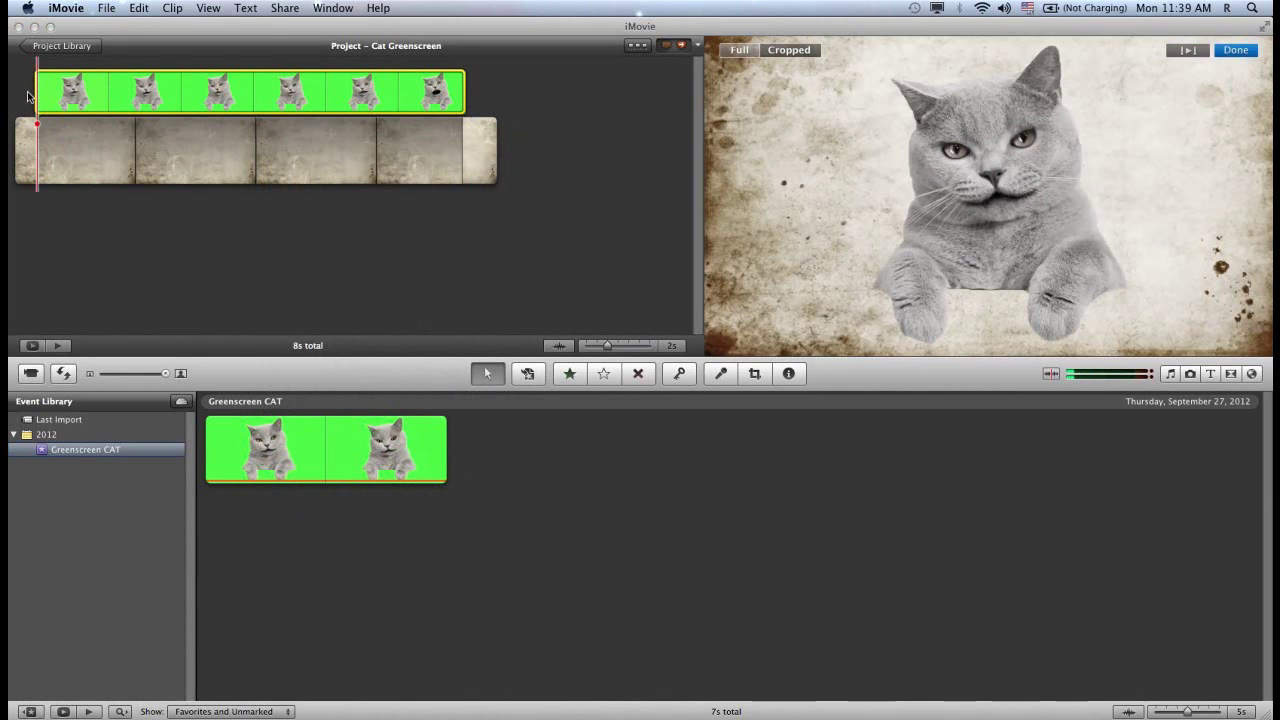
key("space")
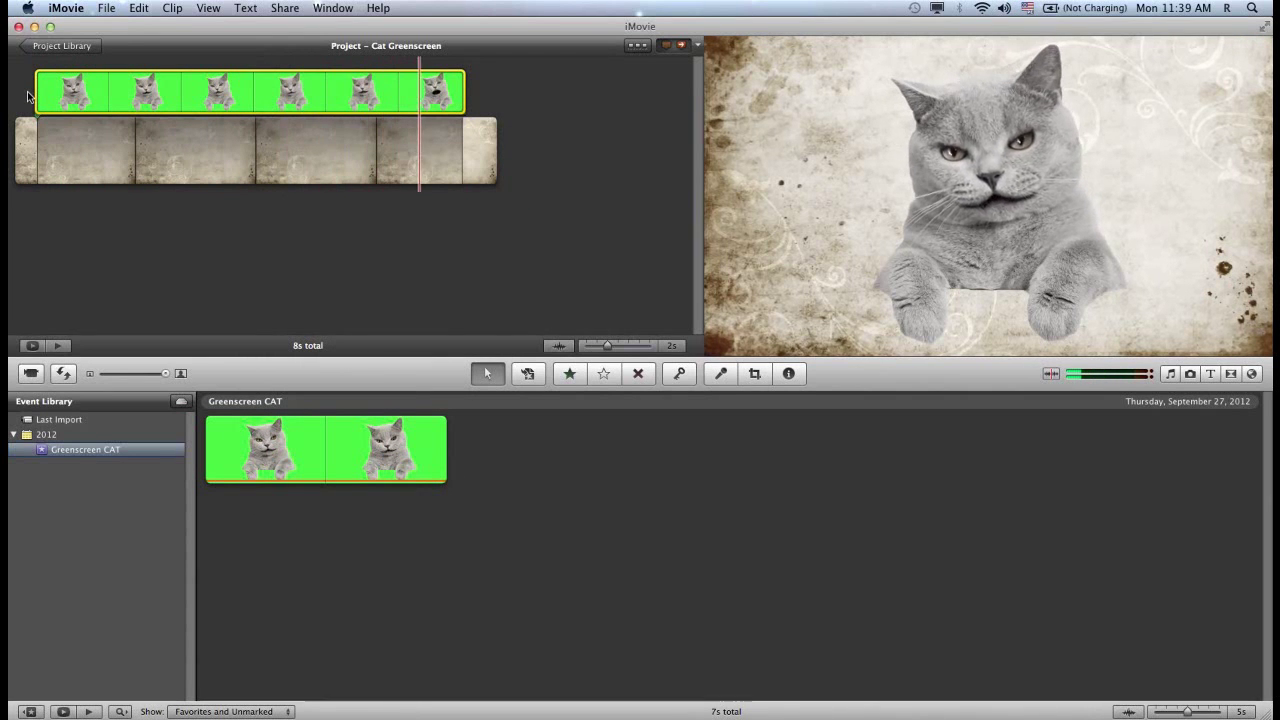
key("super+Tab")
key("super+Tab")
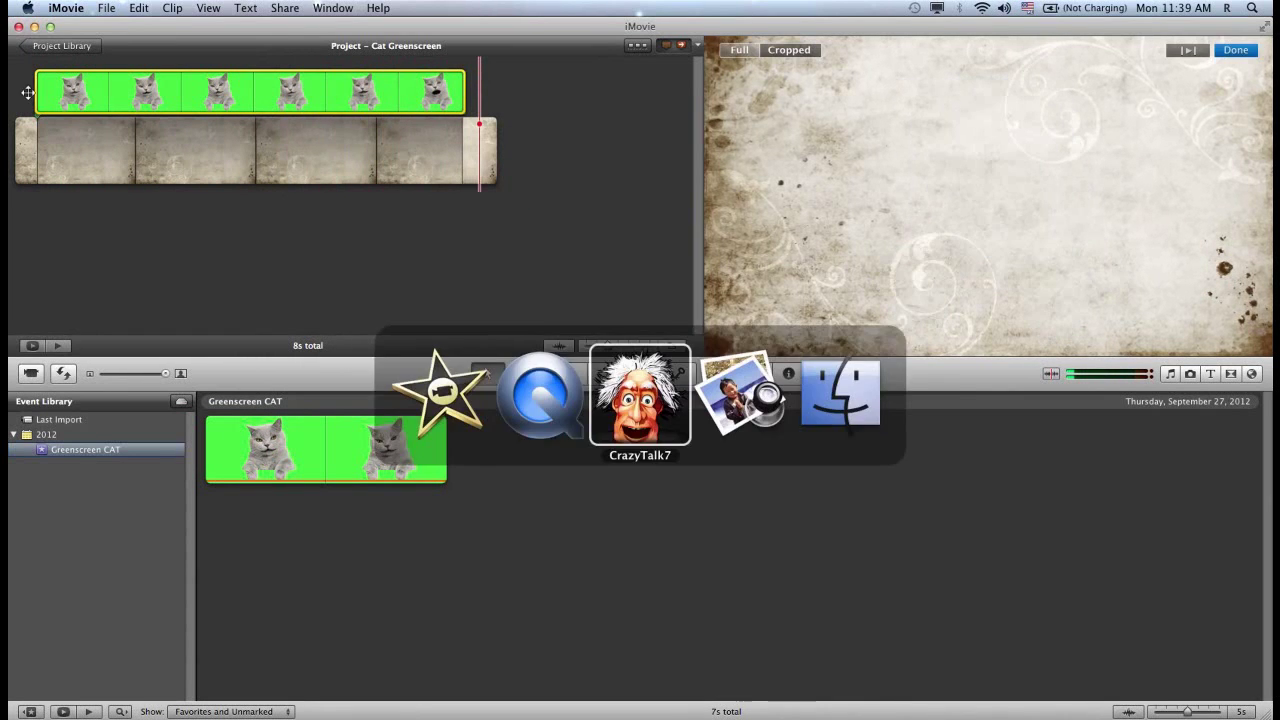